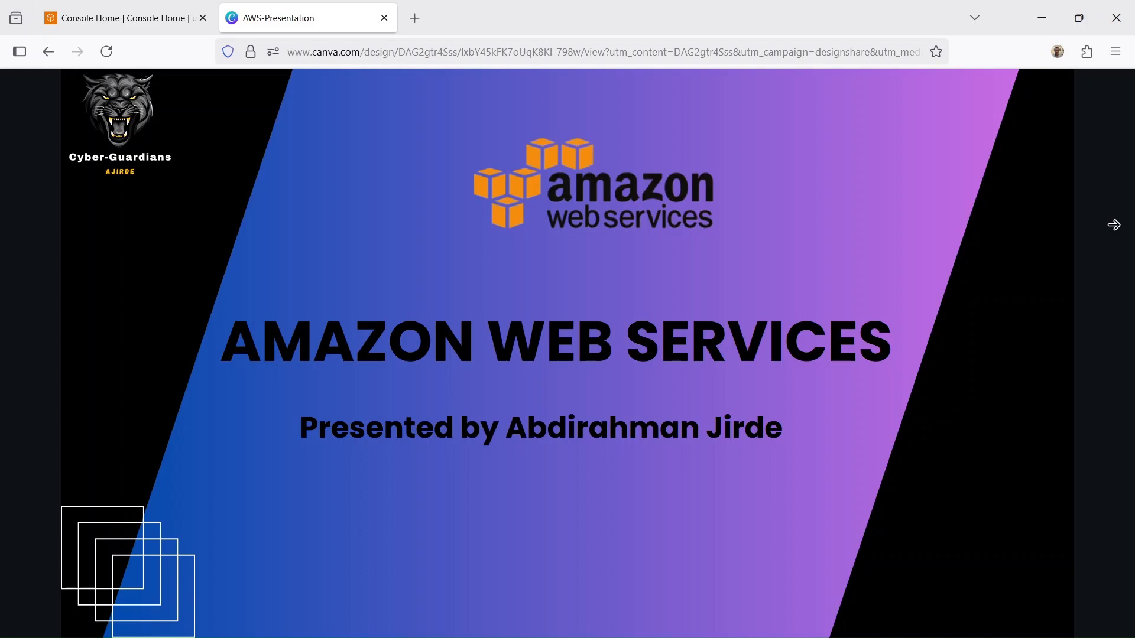
Step: Switch from the presentation to the AWS console, search for ec2 and open the EC2 service
click(1113, 225)
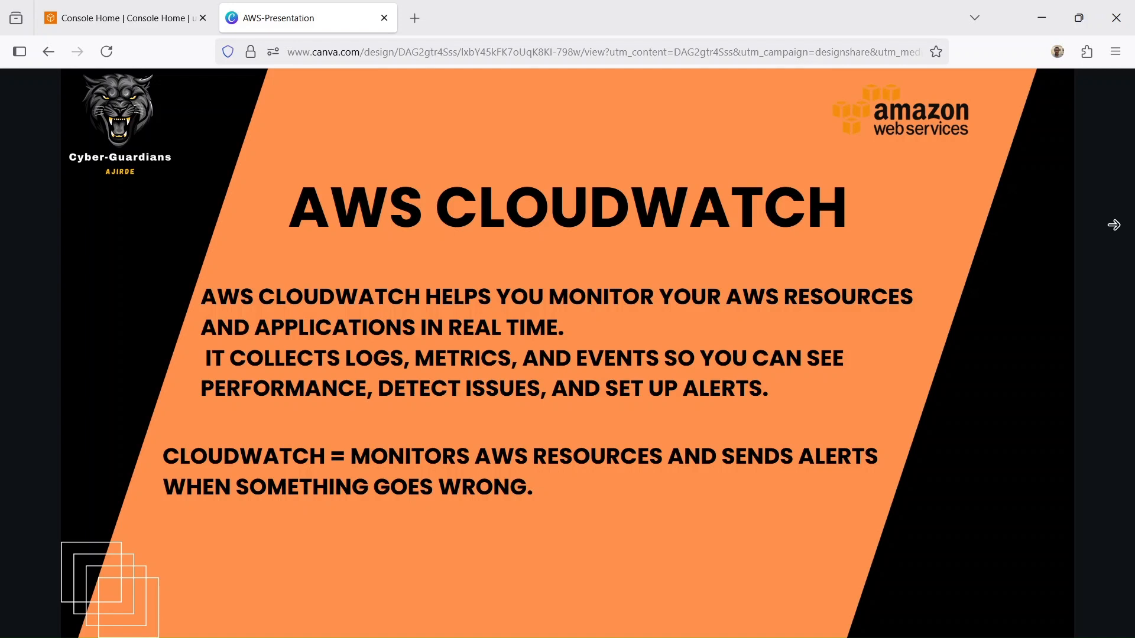
click(76, 7)
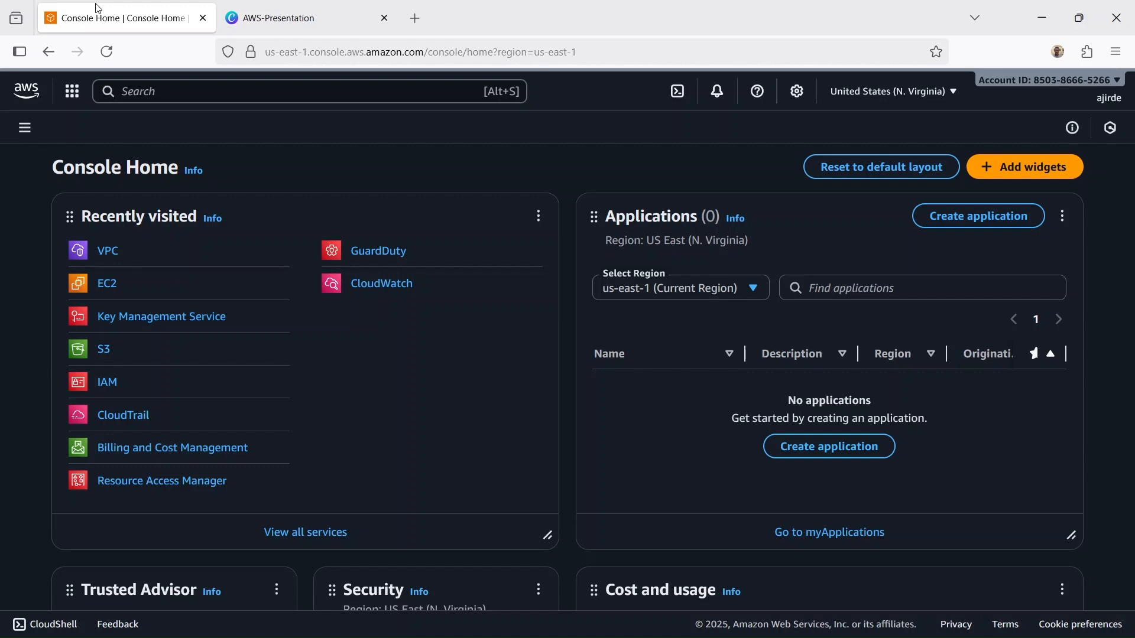
click(308, 83)
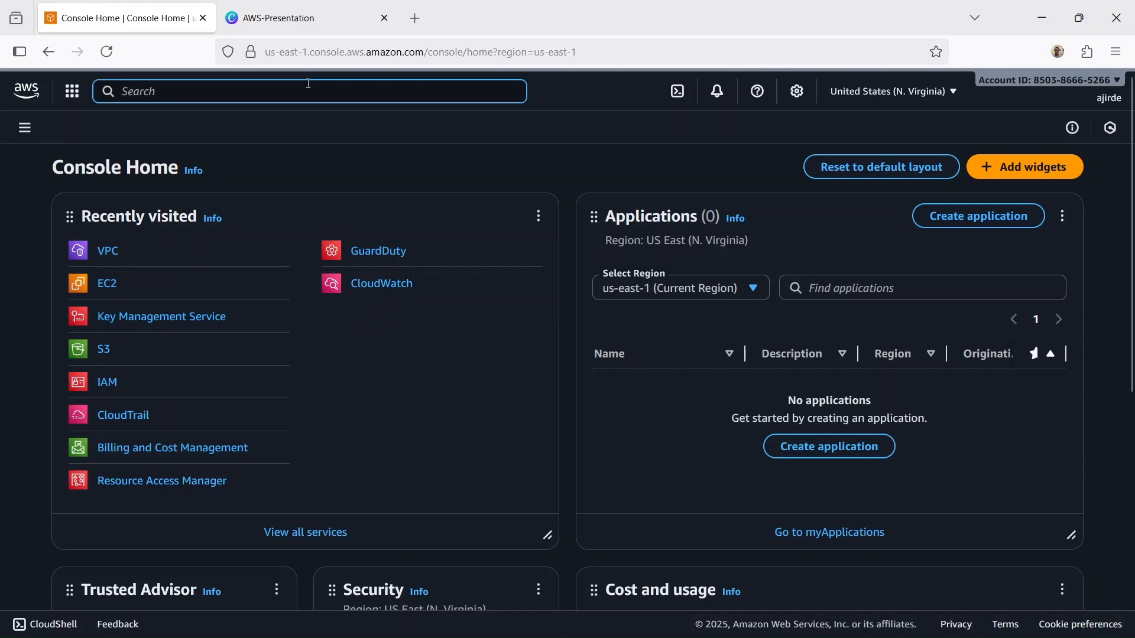
text(ec2)
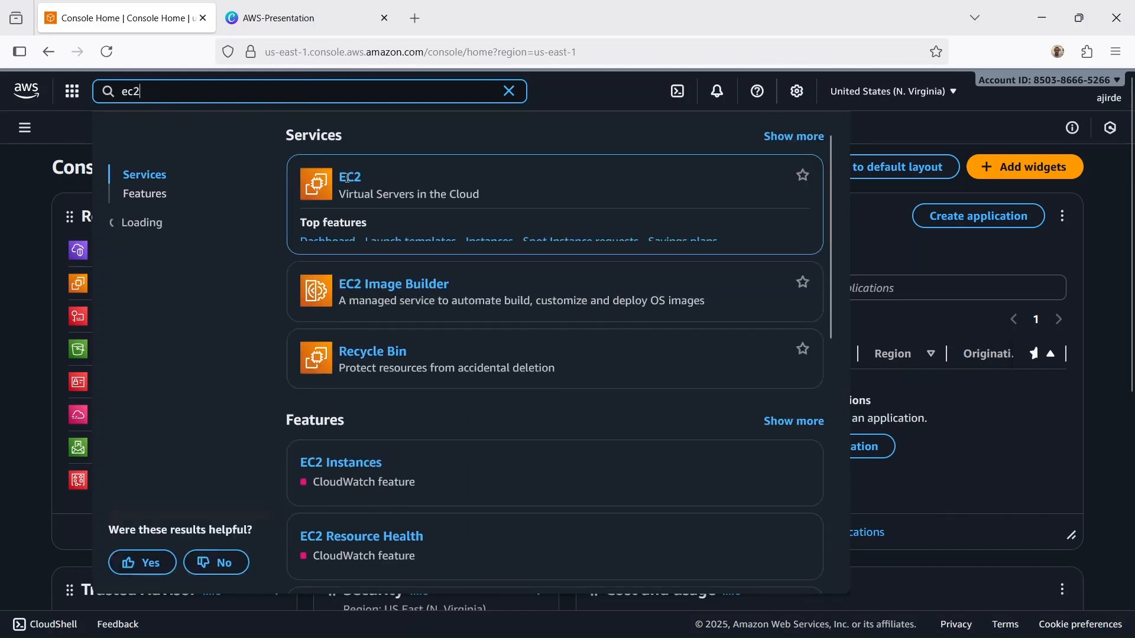
click(352, 176)
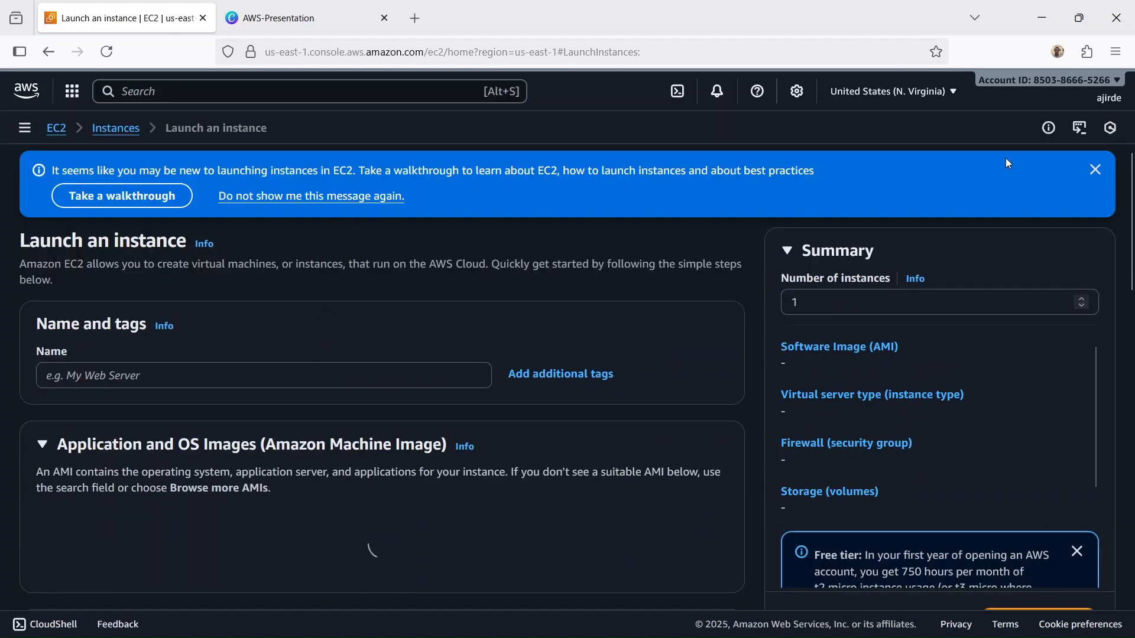
Step: Dismiss the walkthrough notice on the instance launch page and name the new instance Homelab-Ec2
click(1094, 170)
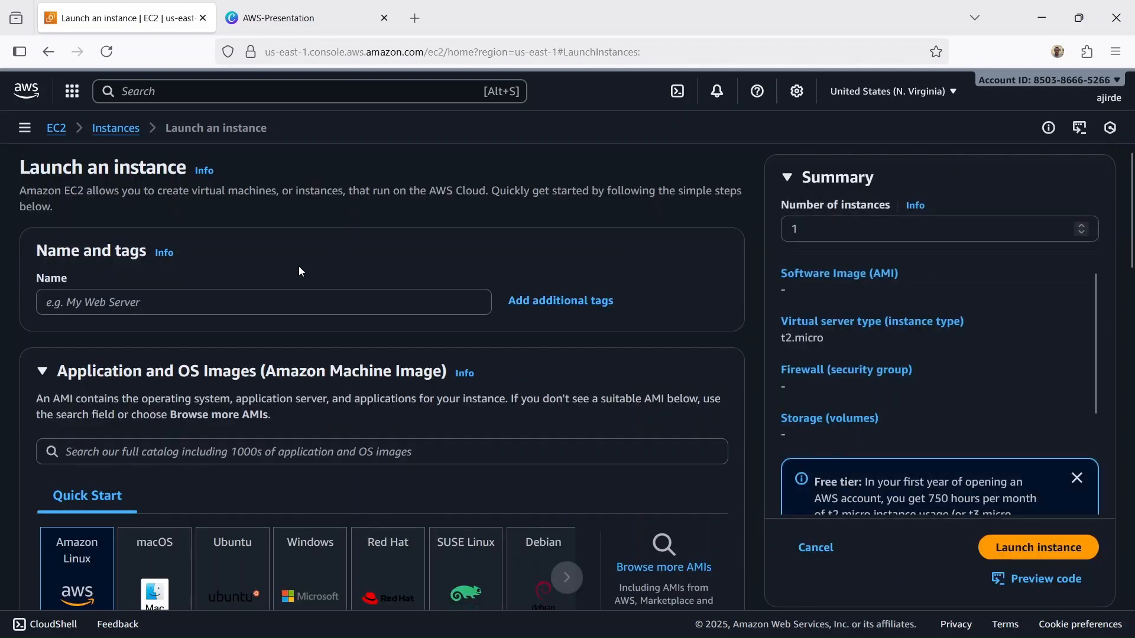
click(257, 303)
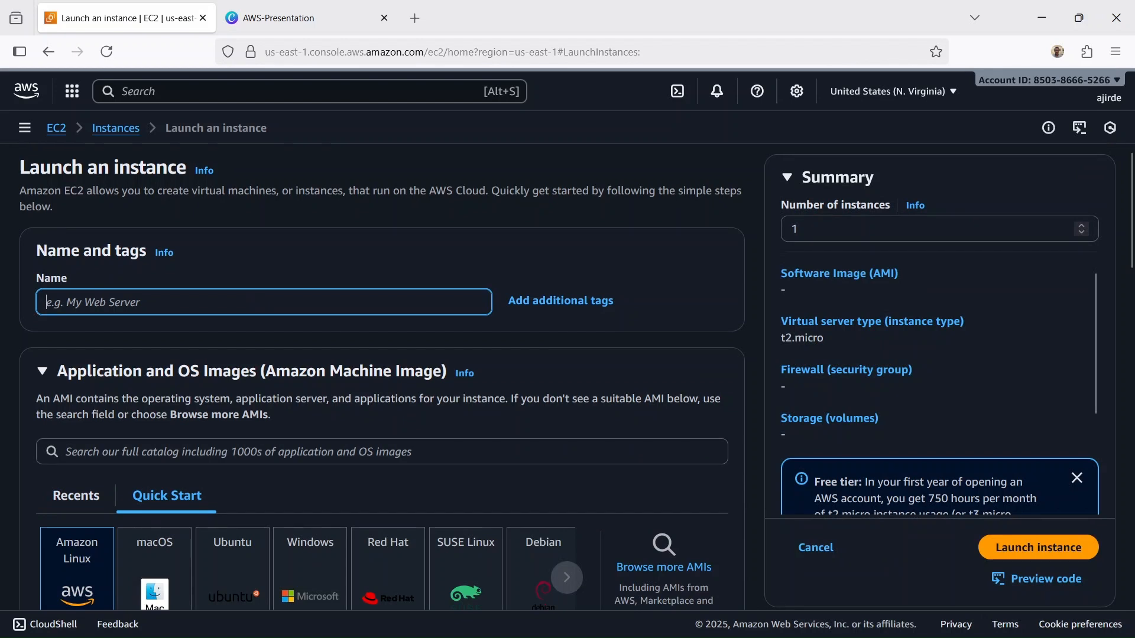
text(Home)
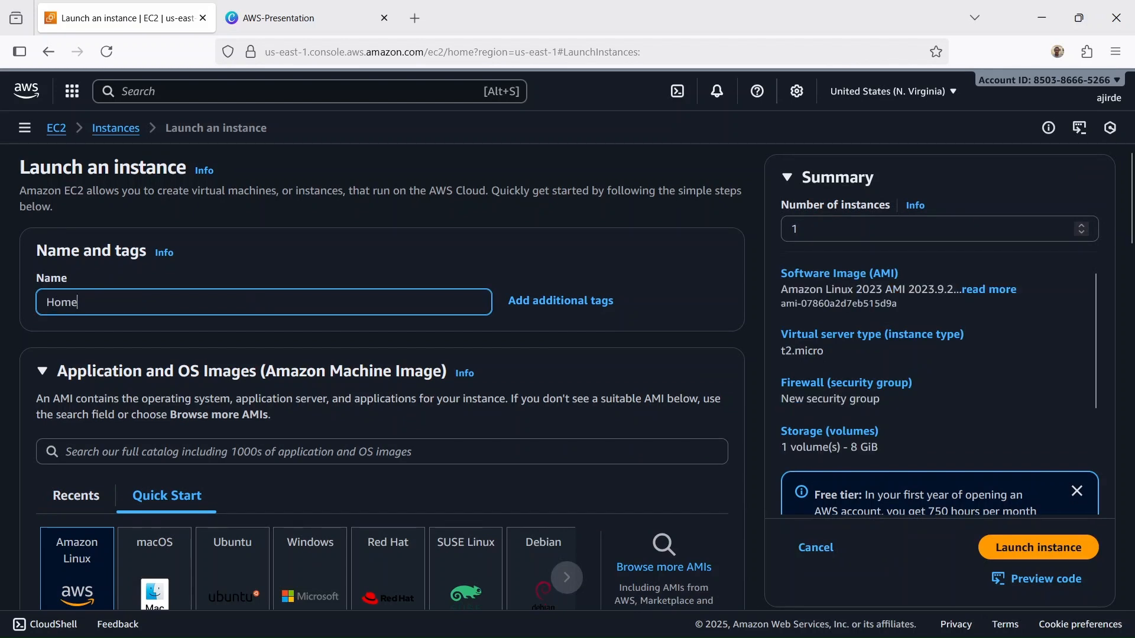
text(lab)
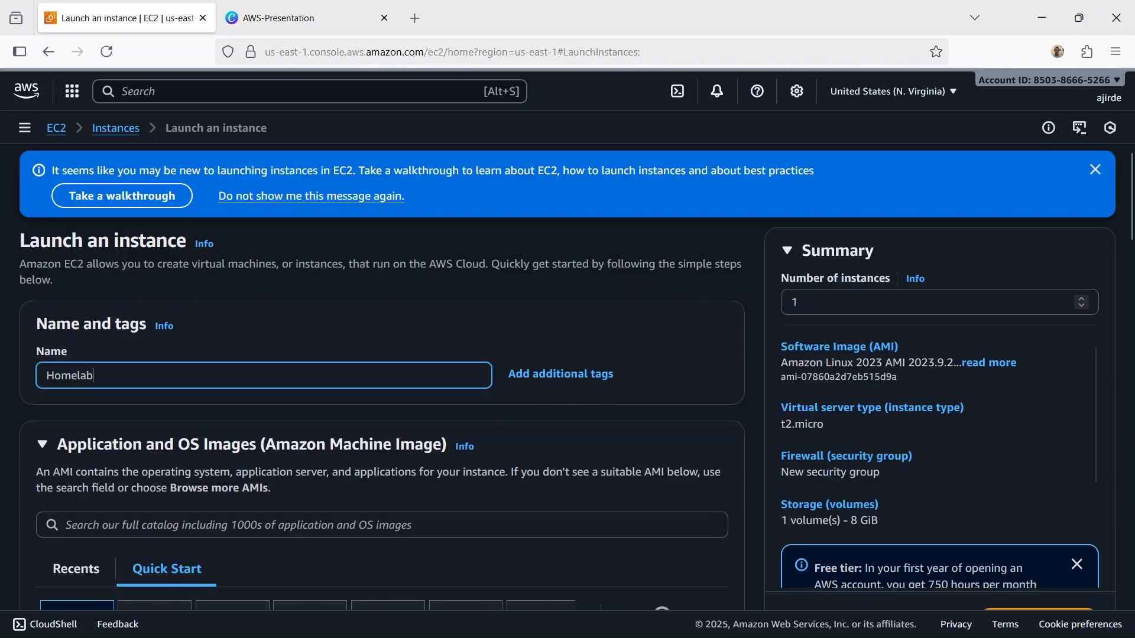
text(-Ec2)
Step: Choose Homelab-Key as the login key pair for the new instance
scroll(307, 249, down, 5)
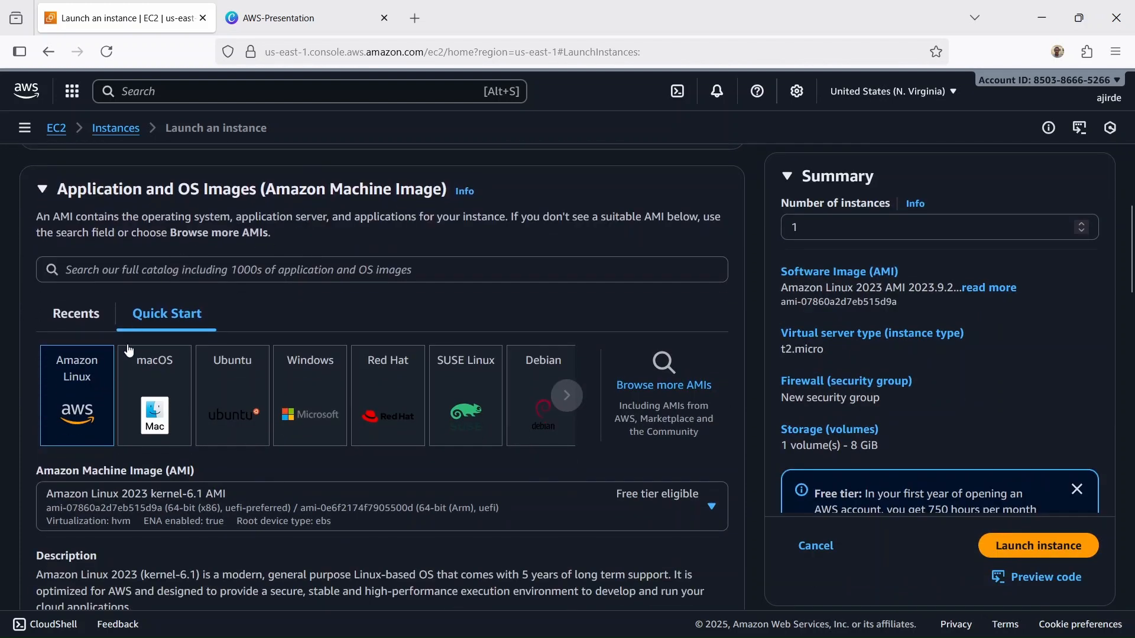
scroll(204, 319, down, 3)
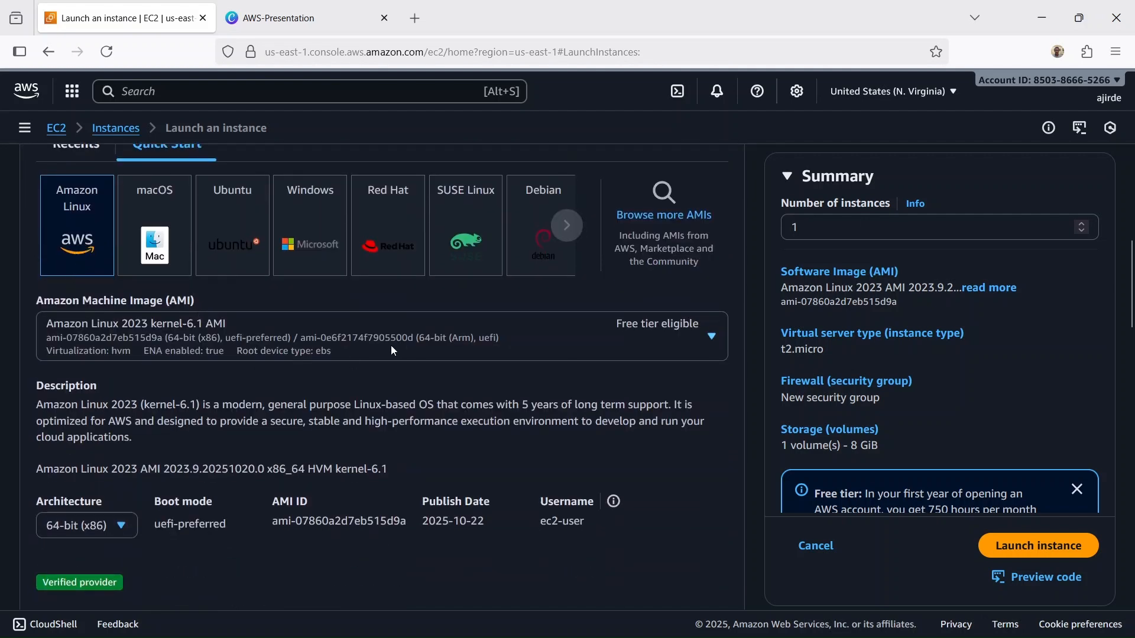
scroll(378, 347, down, 6)
scroll(299, 352, down, 2)
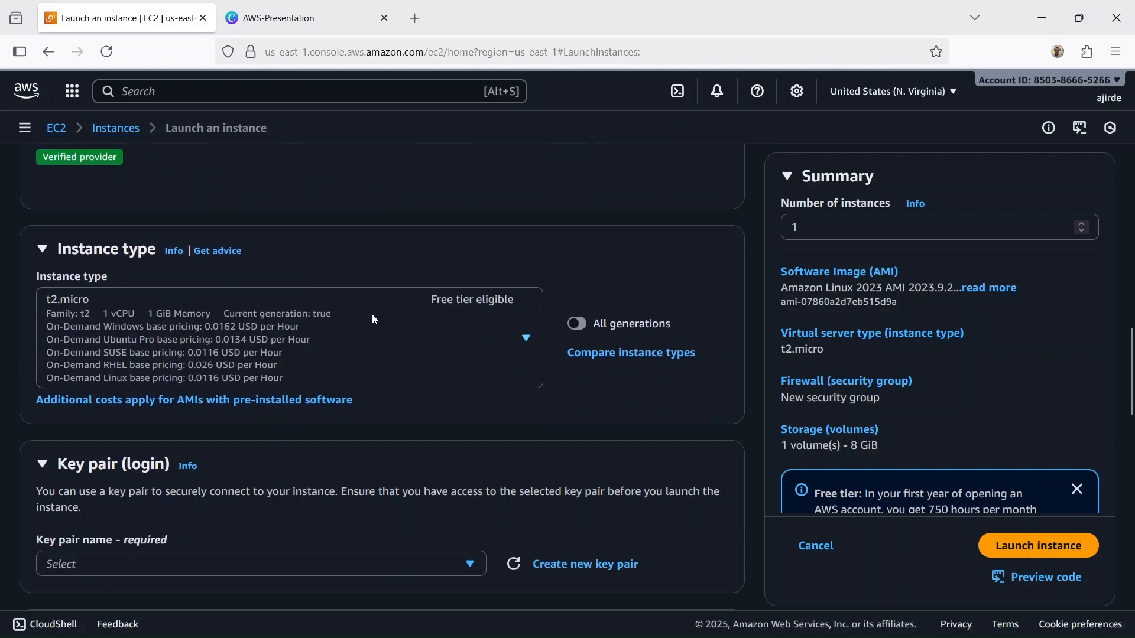
scroll(366, 322, down, 4)
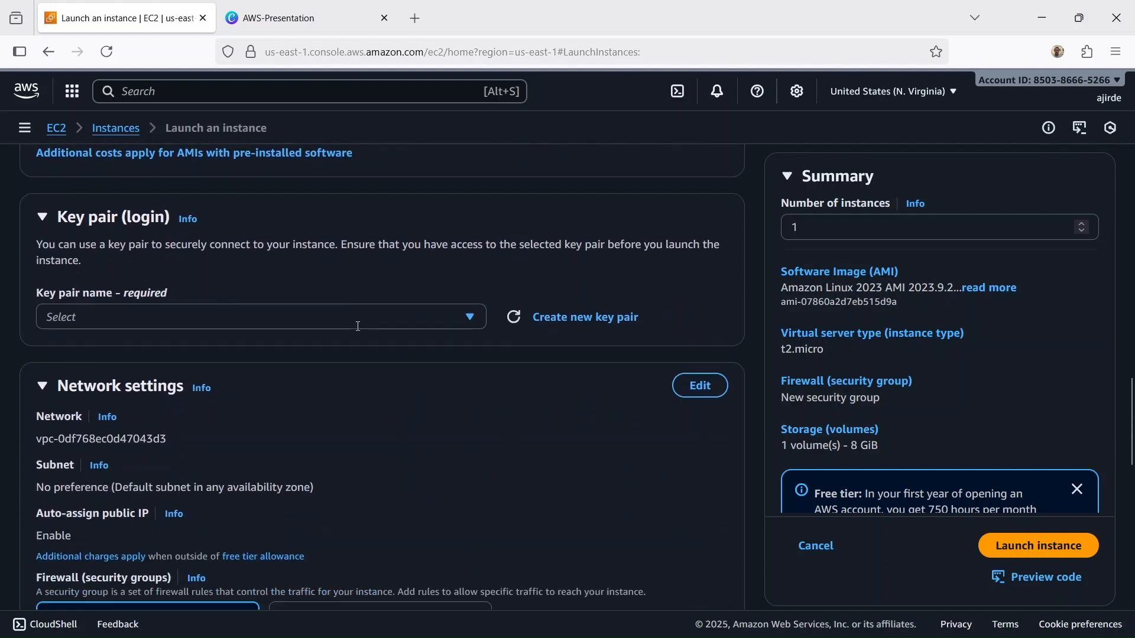
click(371, 306)
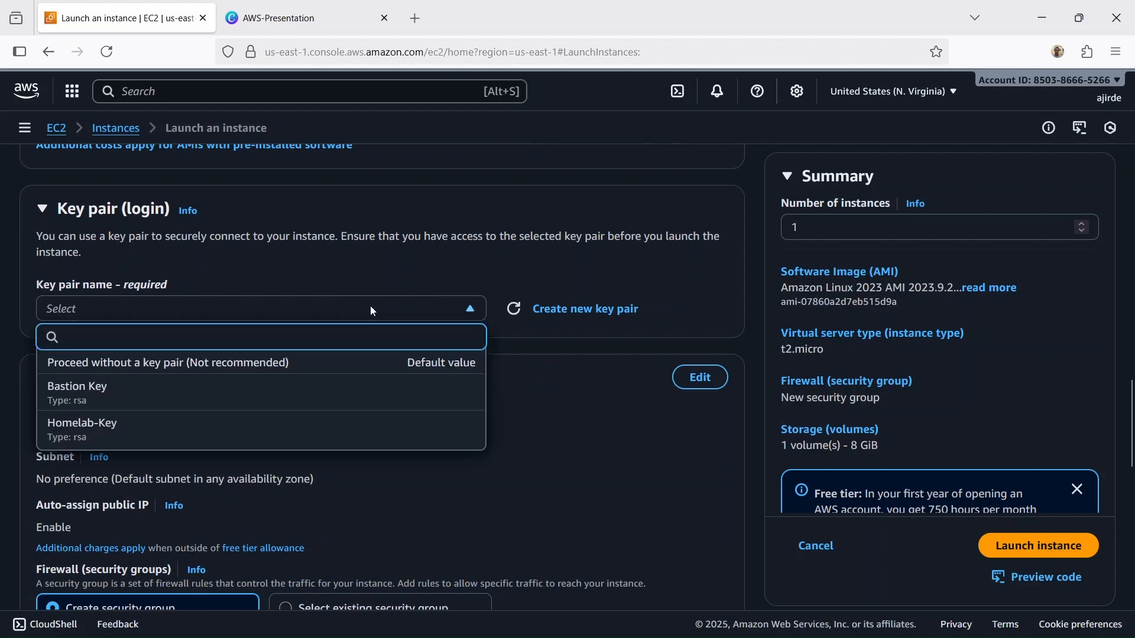
click(325, 430)
Step: Edit the instance's network settings and set its VPC to HomeLab-VPC1
scroll(374, 332, down, 3)
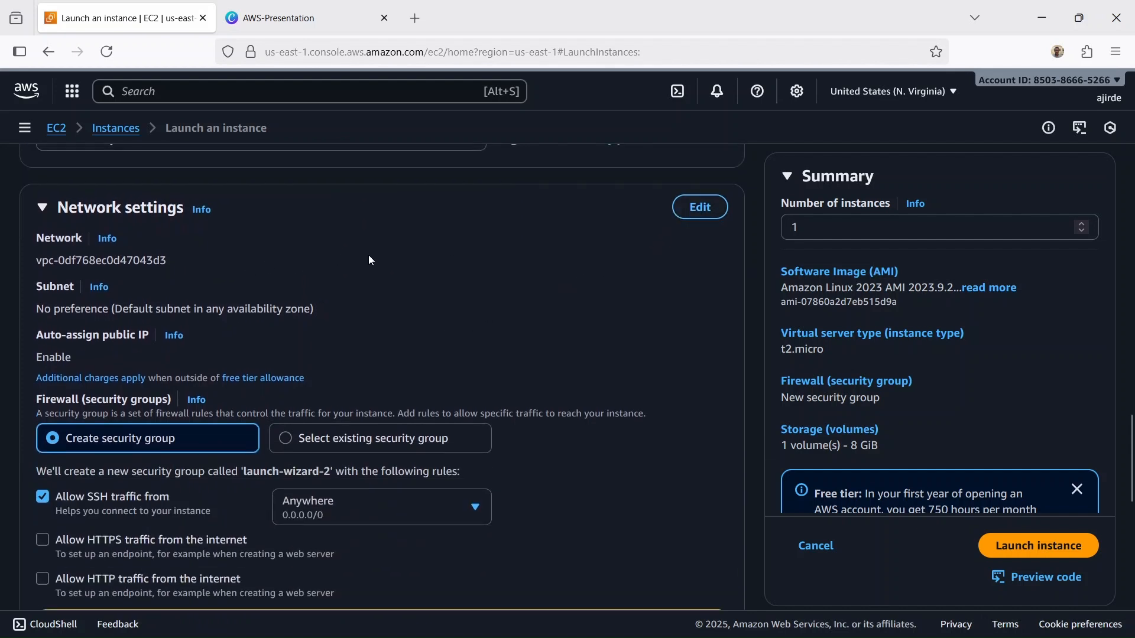
scroll(383, 267, down, 1)
scroll(397, 261, up, 1)
click(701, 208)
click(279, 272)
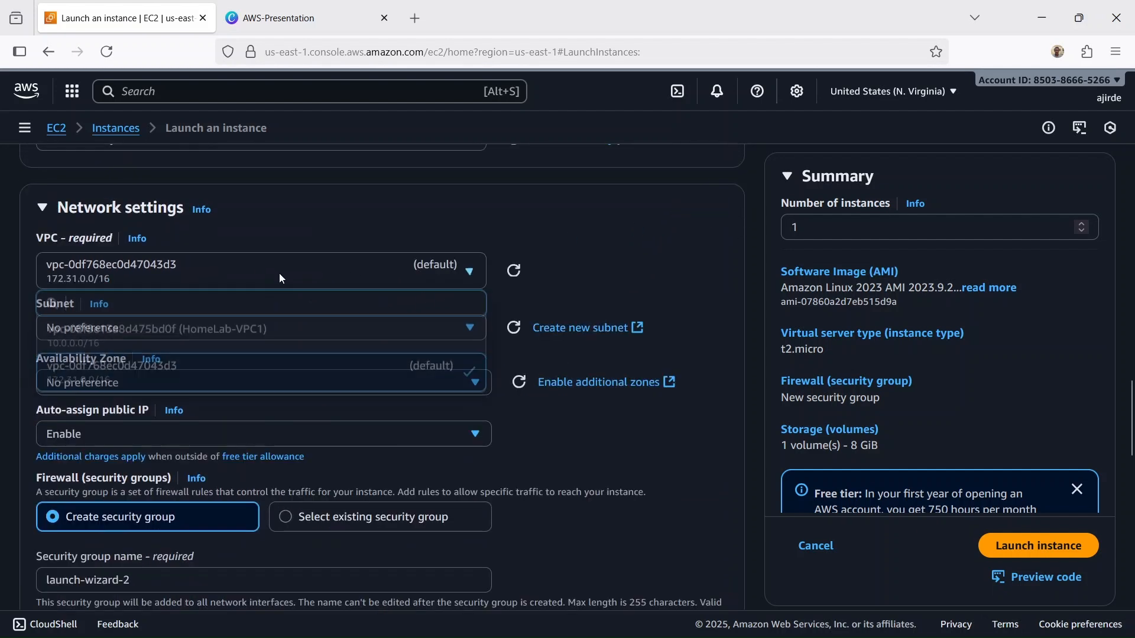
click(256, 332)
Step: Enable auto-assignment of a public IP in the instance's network settings
scroll(591, 260, down, 1)
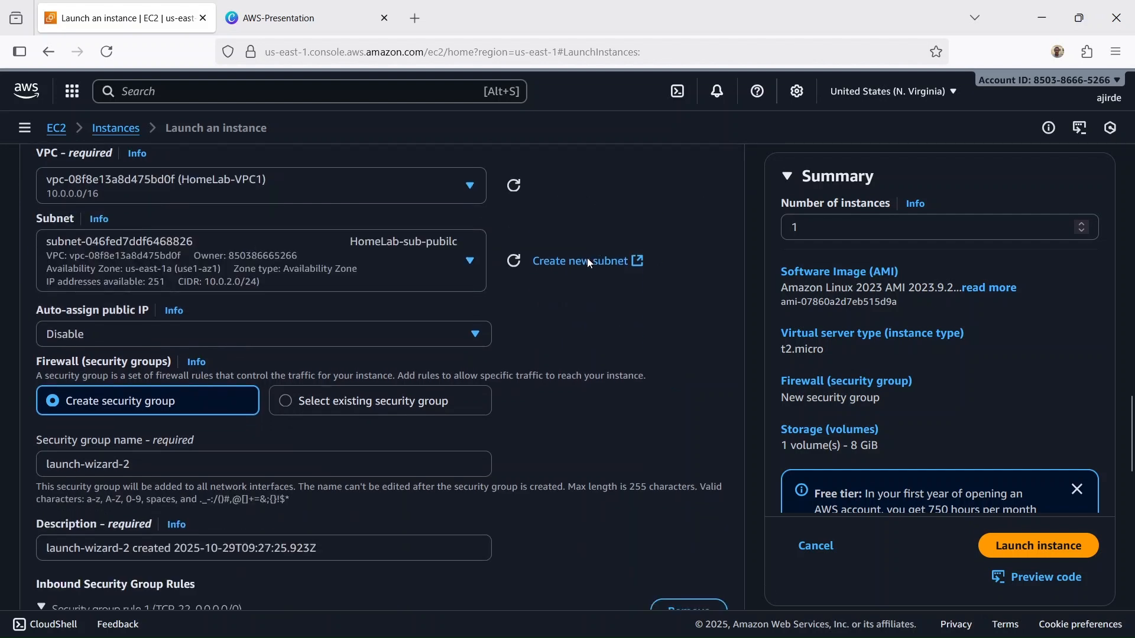
scroll(566, 280, down, 1)
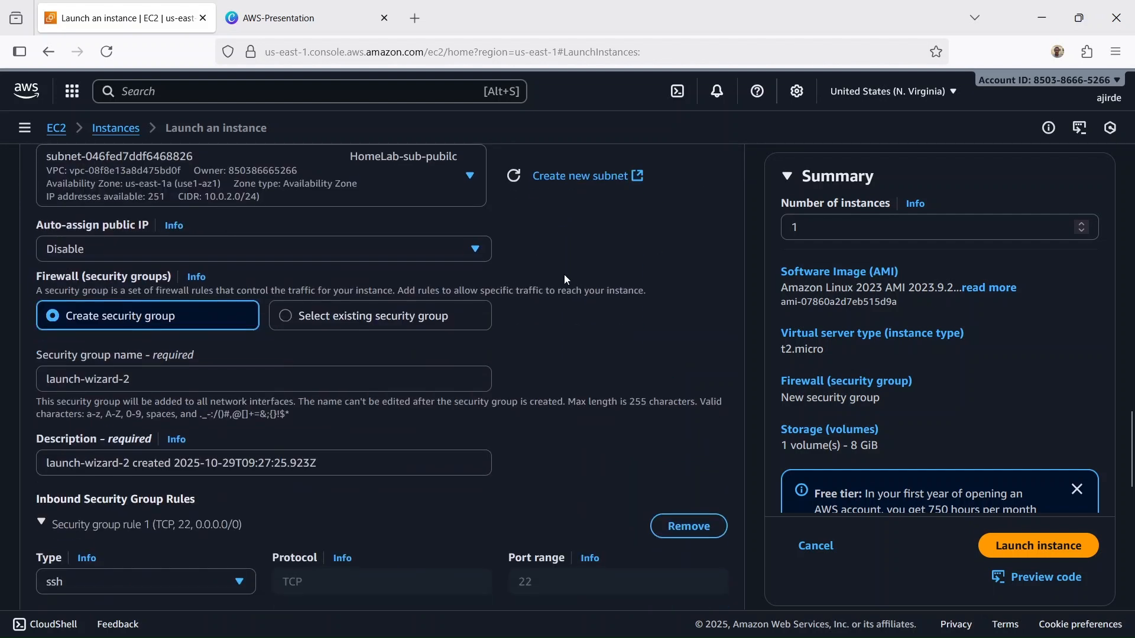
click(380, 256)
click(393, 271)
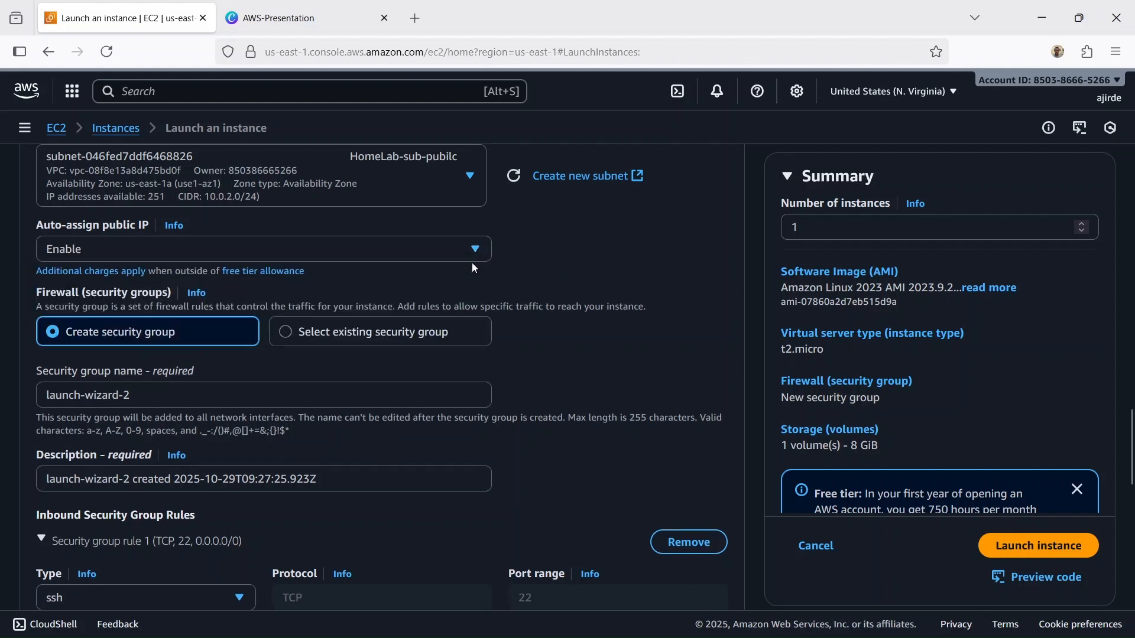
Step: Review the security group rule, the expanded advanced network configuration and the storage settings of the instance
scroll(576, 233, down, 1)
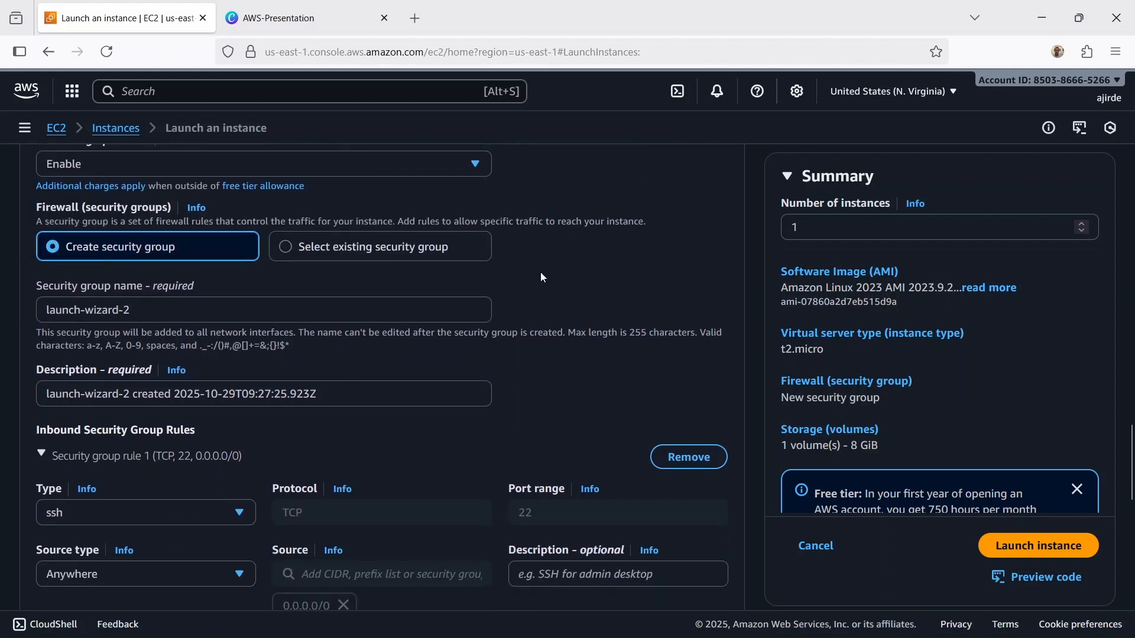
scroll(535, 303, up, 1)
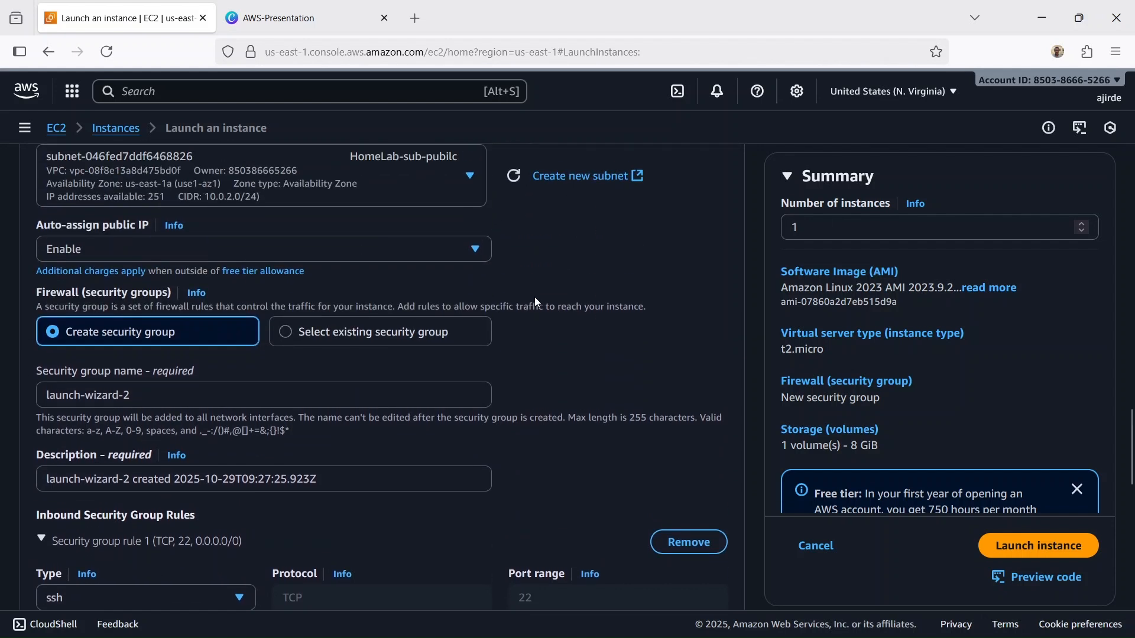
scroll(536, 302, down, 1)
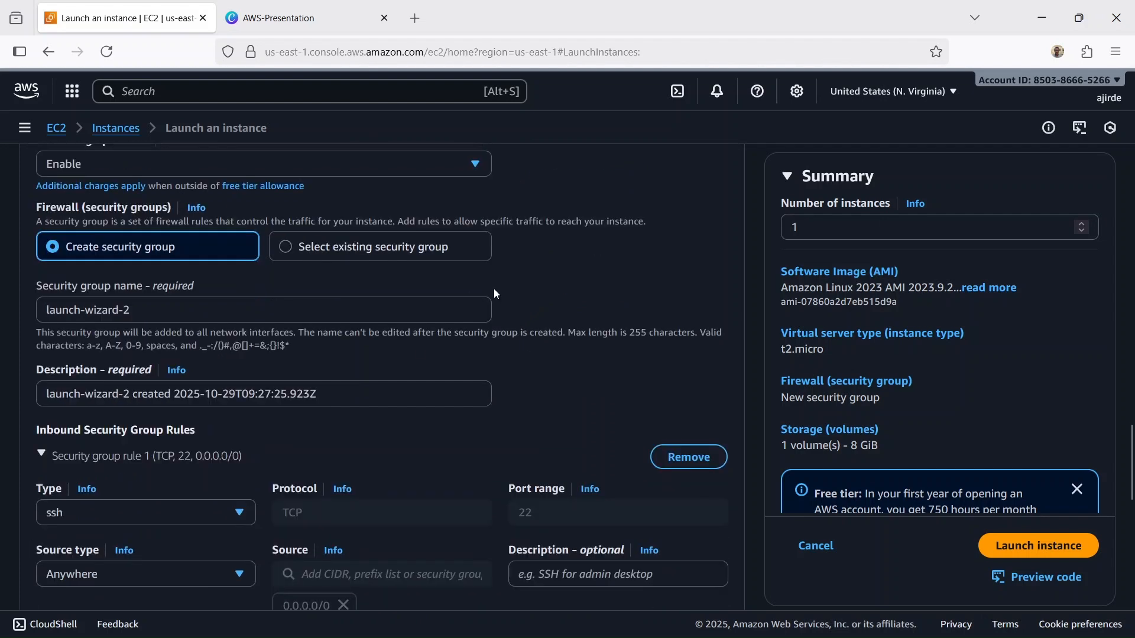
scroll(485, 296, down, 2)
scroll(334, 238, down, 2)
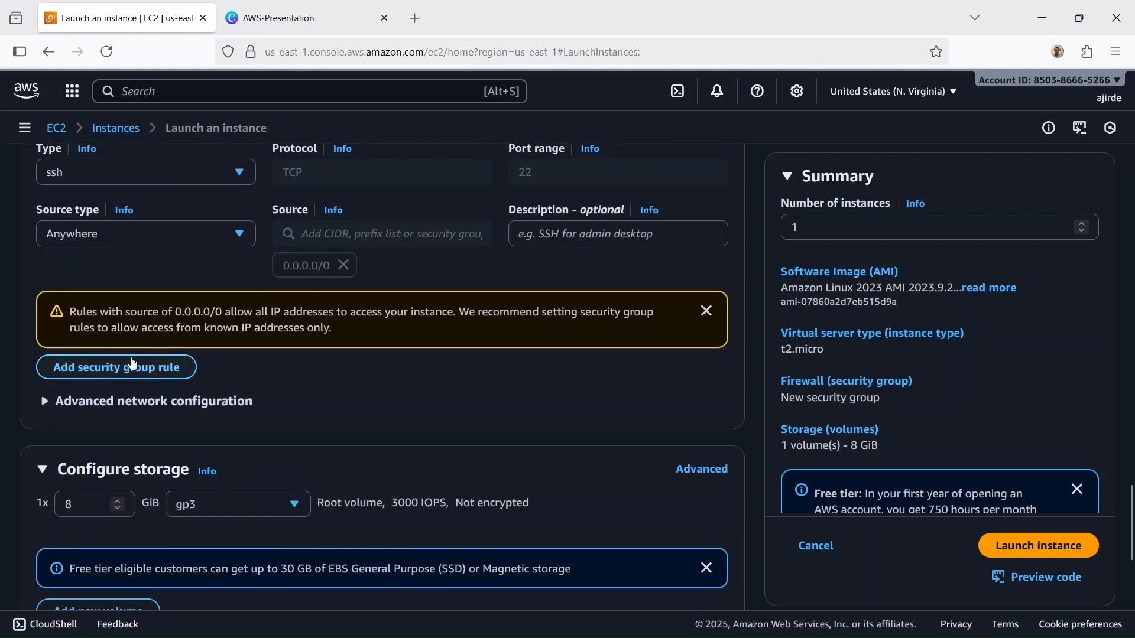
click(130, 402)
scroll(334, 257, down, 1)
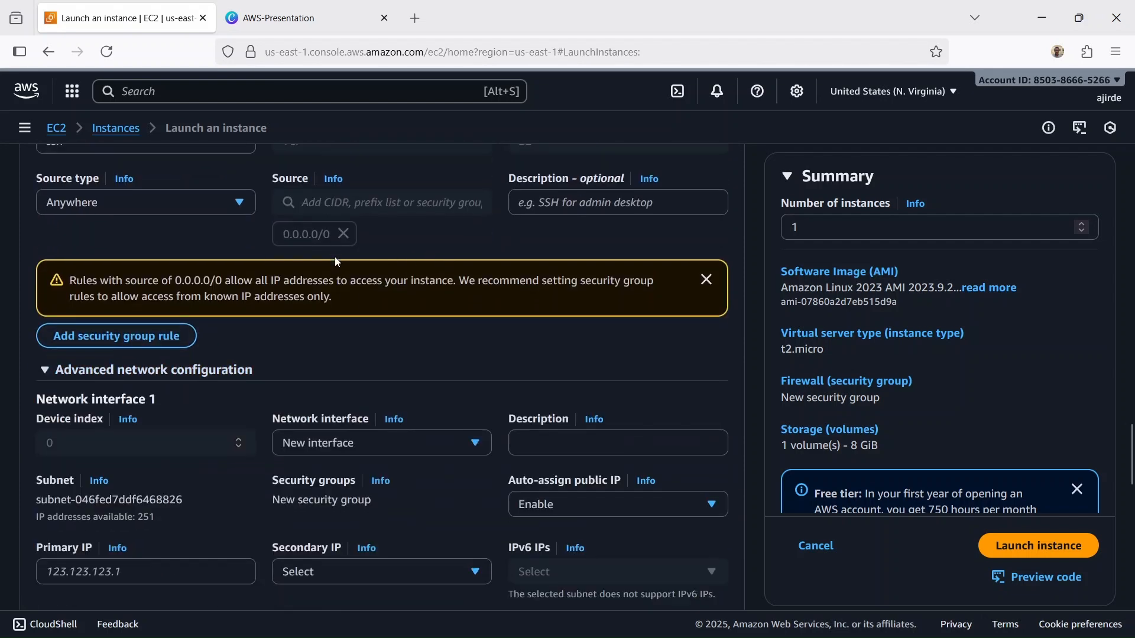
scroll(335, 258, down, 4)
scroll(348, 258, down, 5)
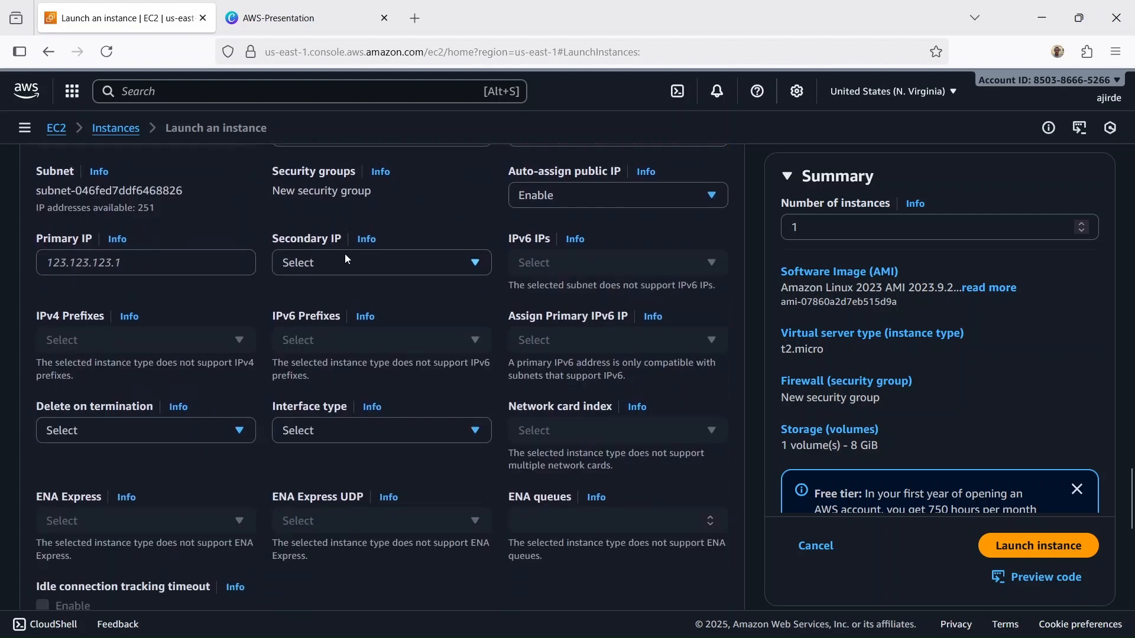
scroll(362, 255, down, 6)
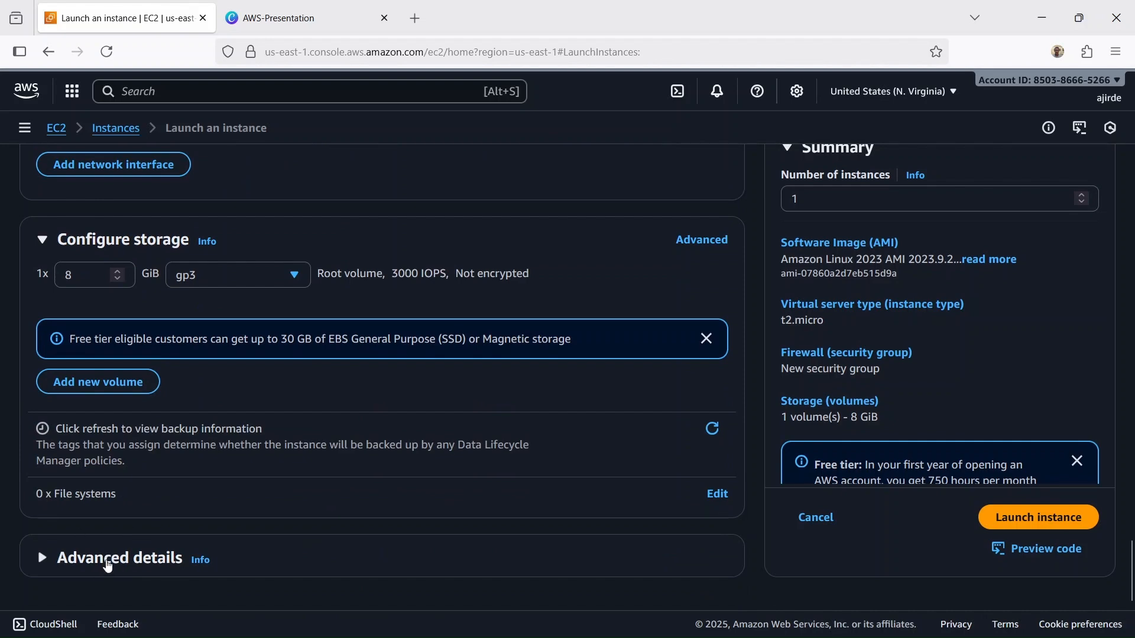
Step: Expand the instance's advanced details and enable detailed CloudWatch monitoring
click(107, 559)
scroll(415, 212, down, 7)
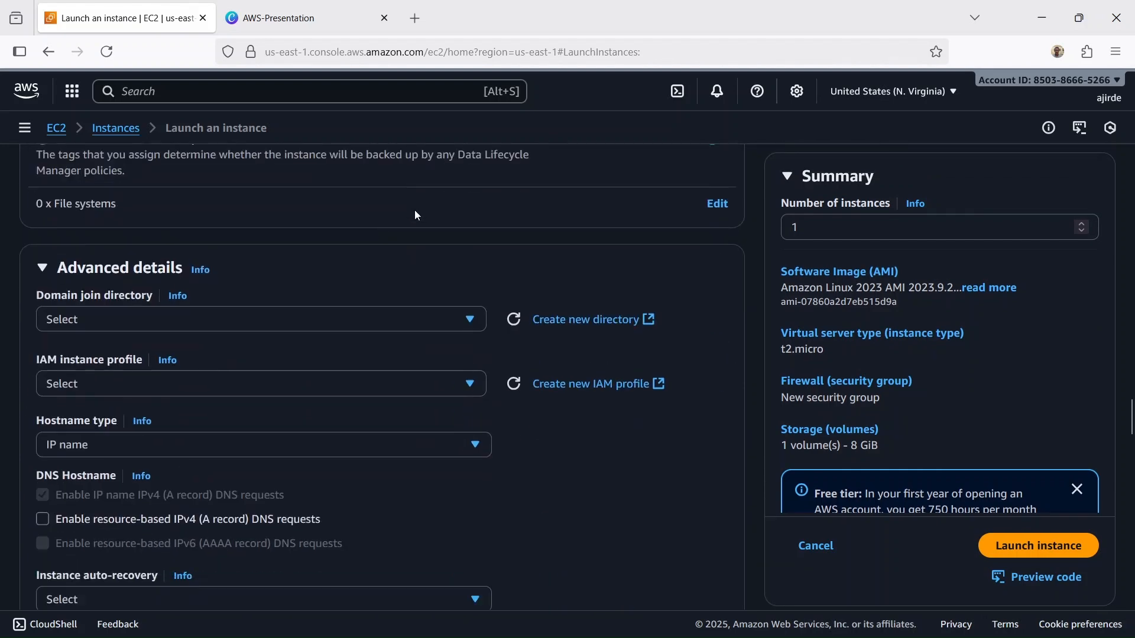
scroll(416, 215, down, 3)
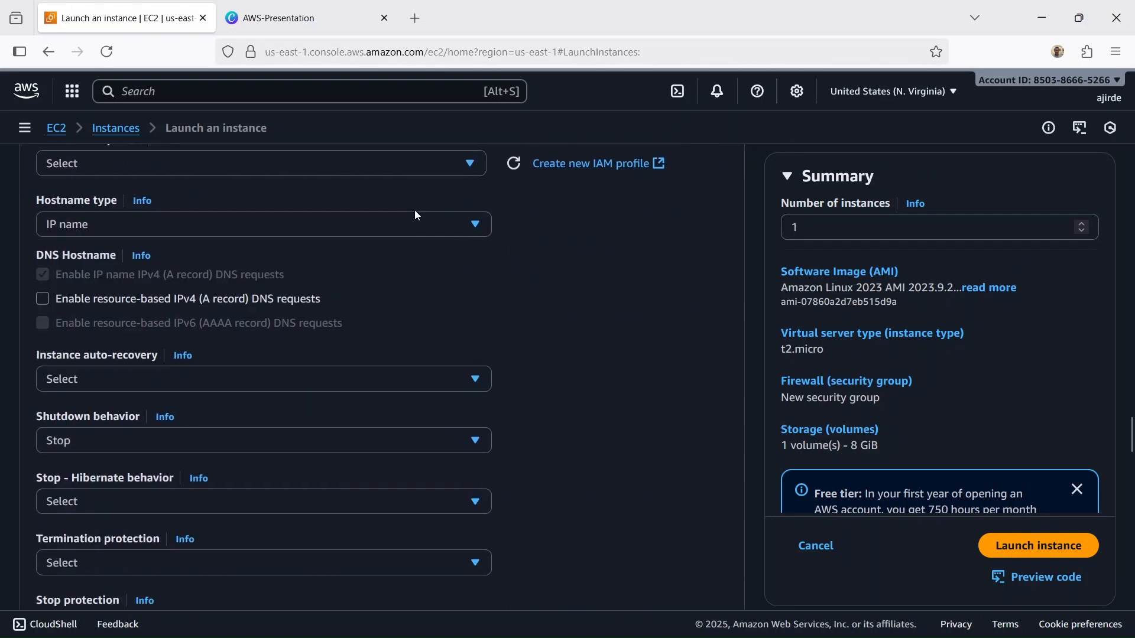
scroll(416, 215, down, 4)
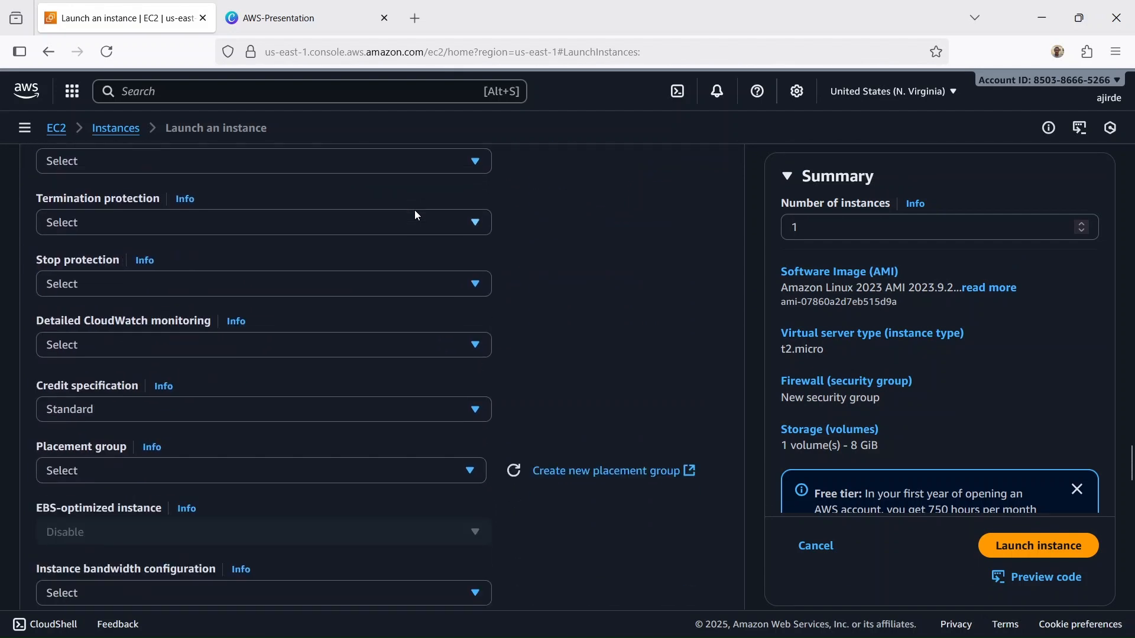
click(470, 345)
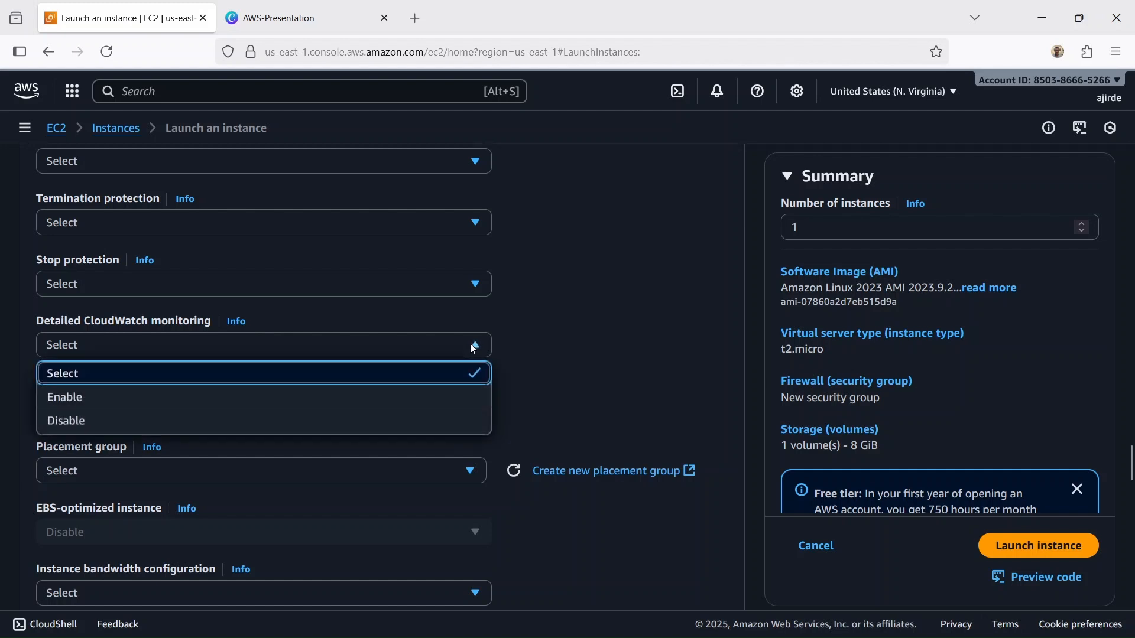
click(444, 395)
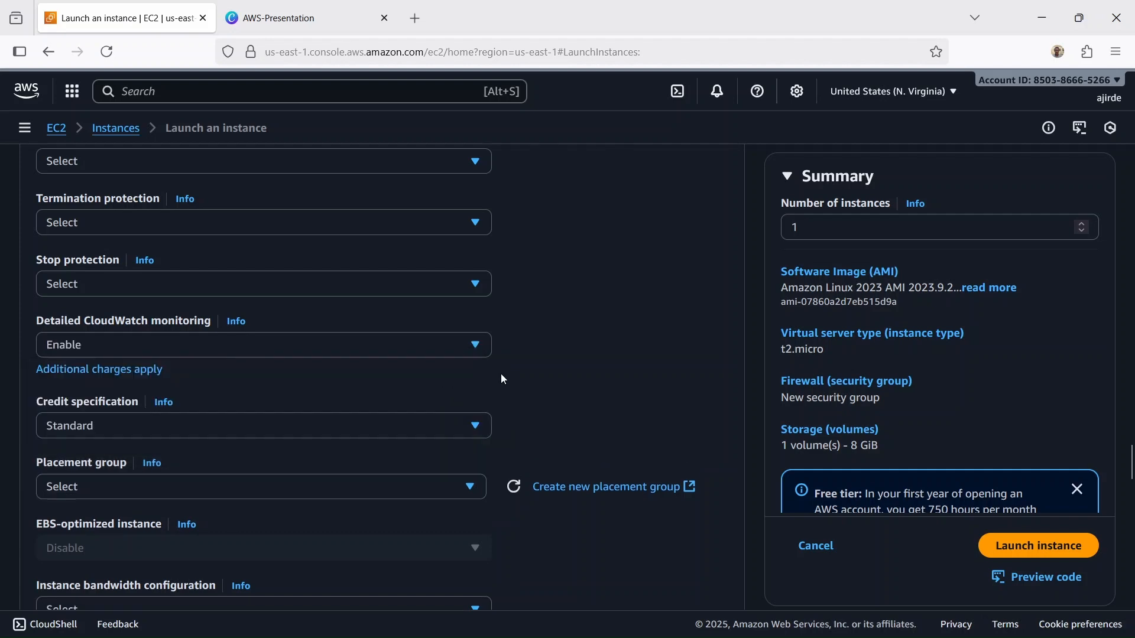
Step: Launch the configured instance and return to the EC2 dashboard
scroll(563, 323, down, 10)
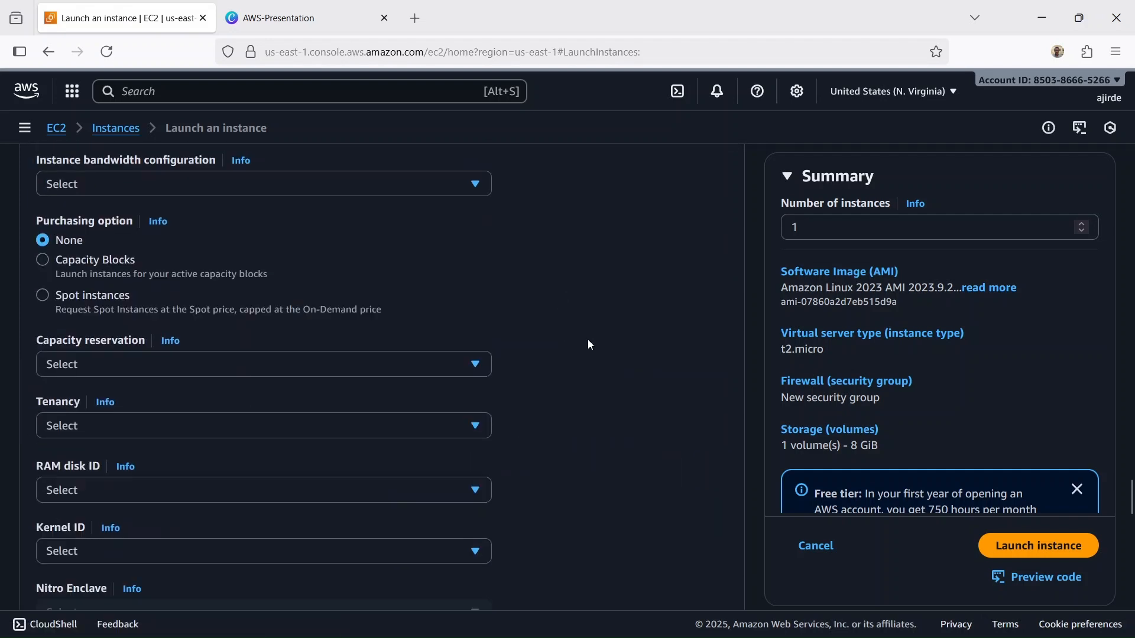
scroll(589, 345, down, 10)
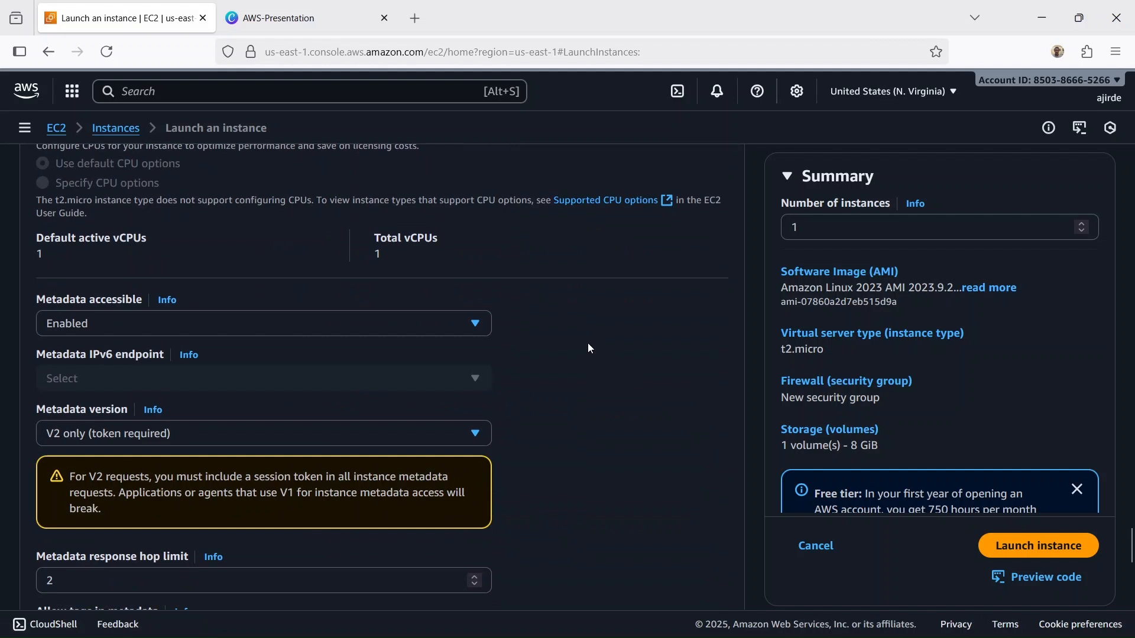
scroll(587, 344, down, 4)
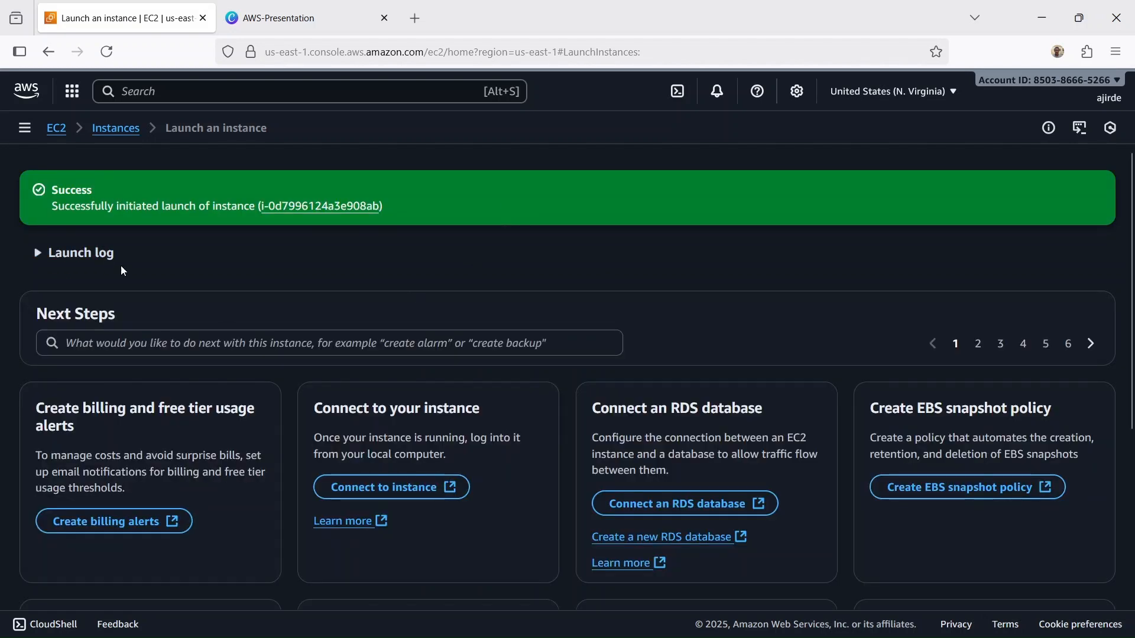
click(54, 130)
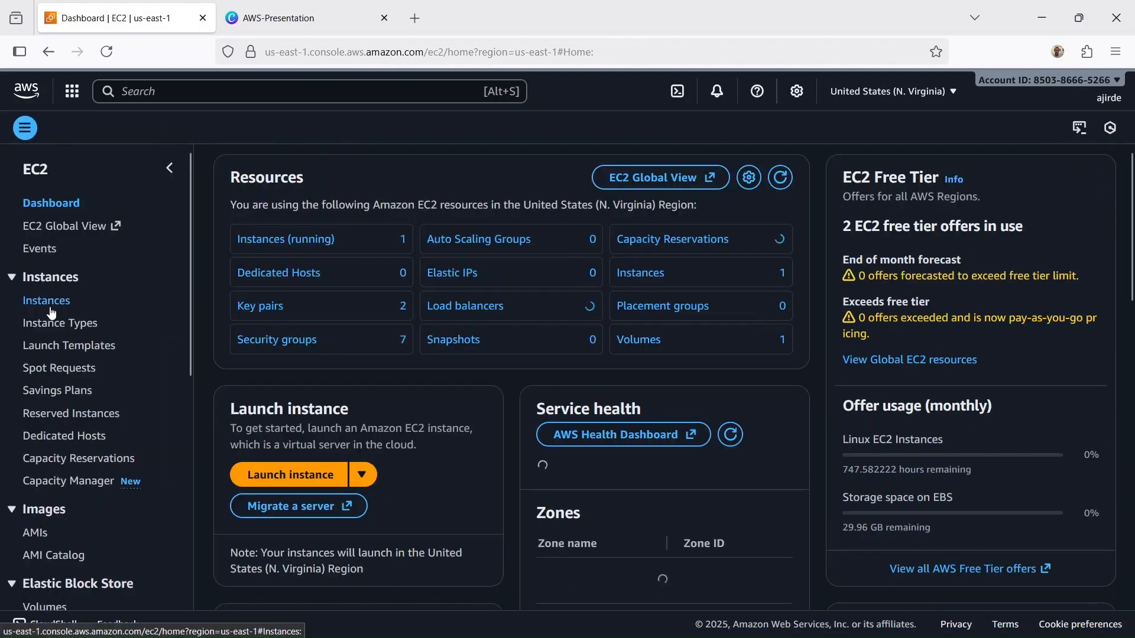
Step: Open the EC2 instances list, refresh its status and select the Homelab-Ec2 instance
click(46, 300)
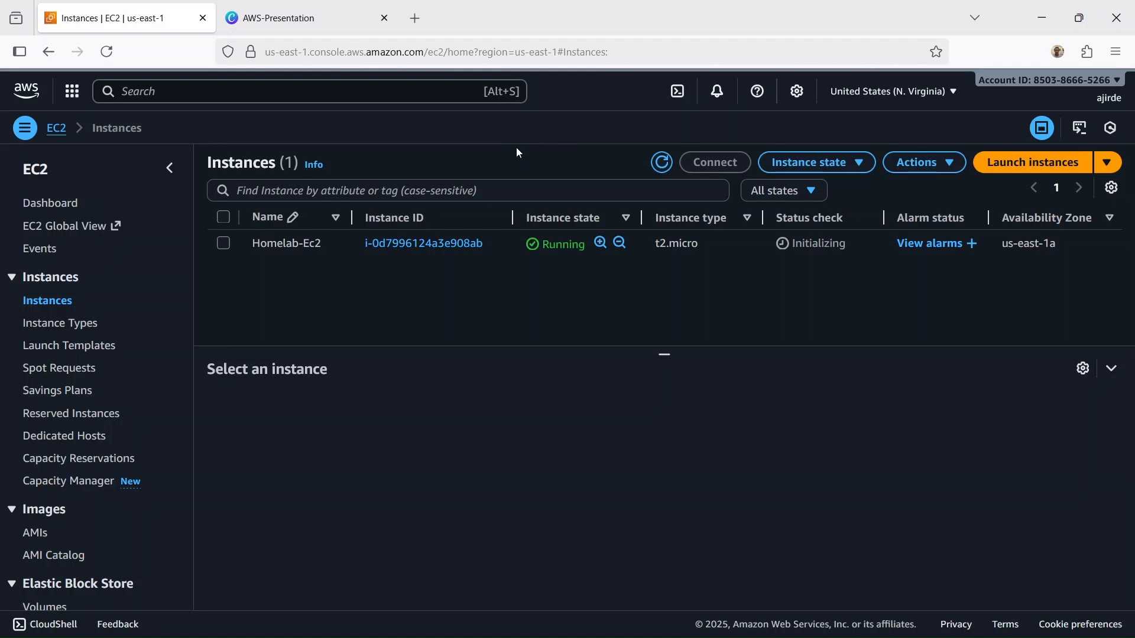
click(661, 162)
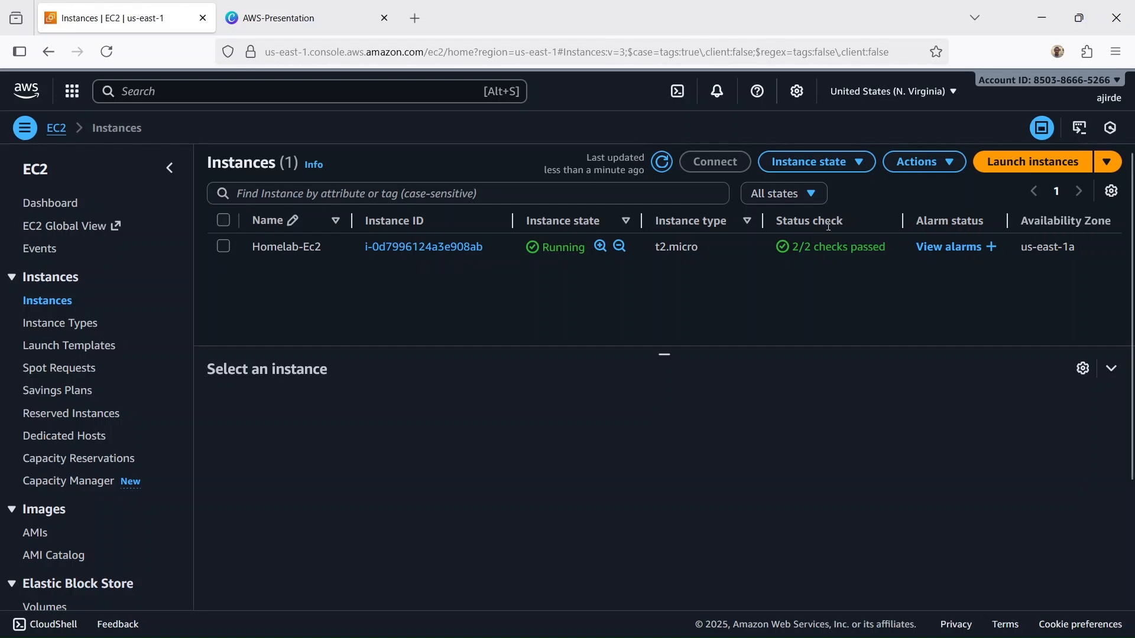
click(219, 248)
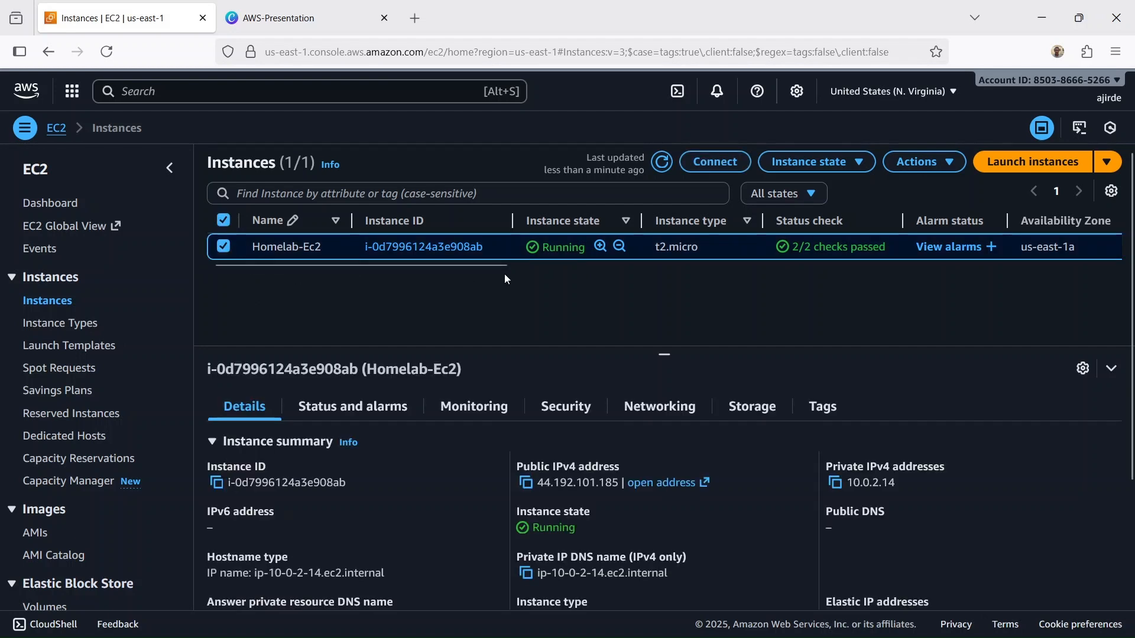
Step: Review the status checks and the monitoring graphs of the Homelab-Ec2 instance
scroll(489, 272, down, 2)
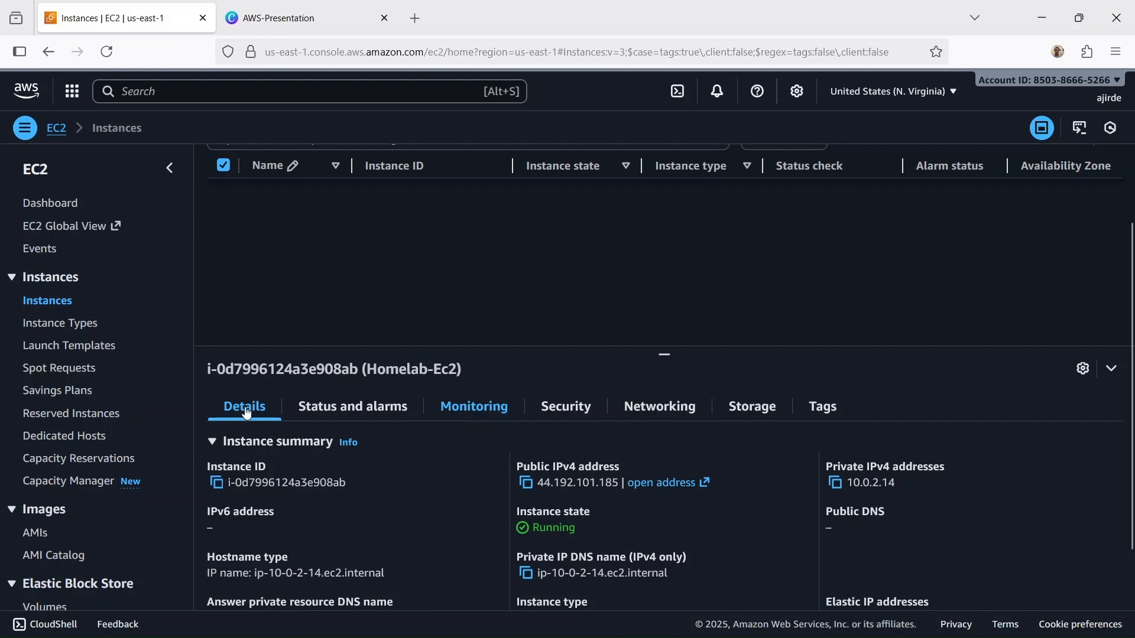
click(381, 410)
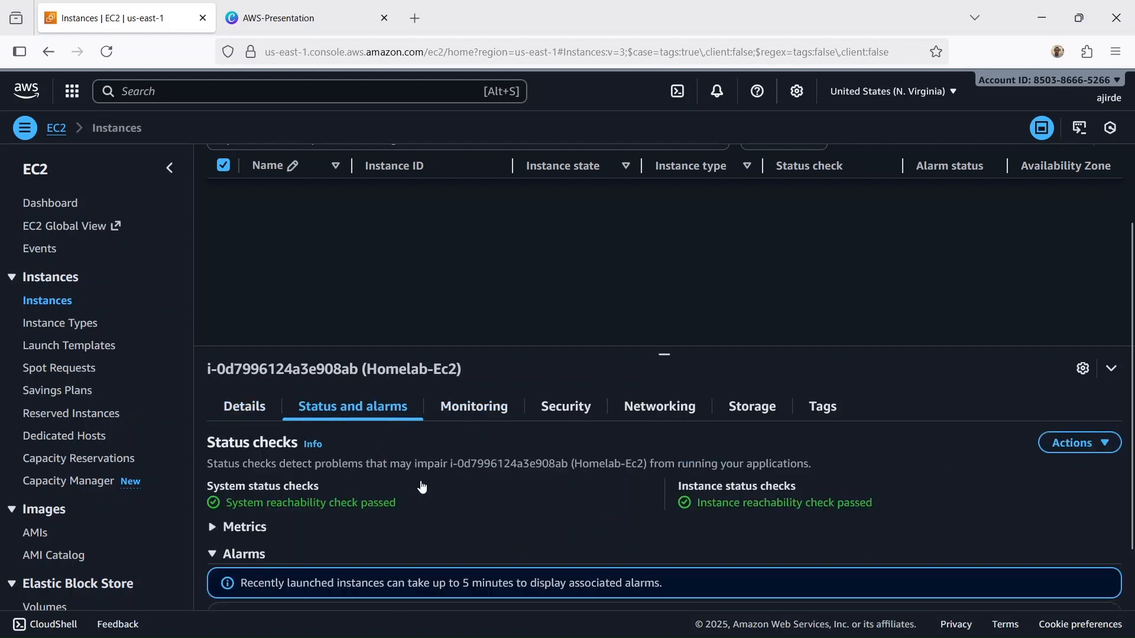
click(495, 414)
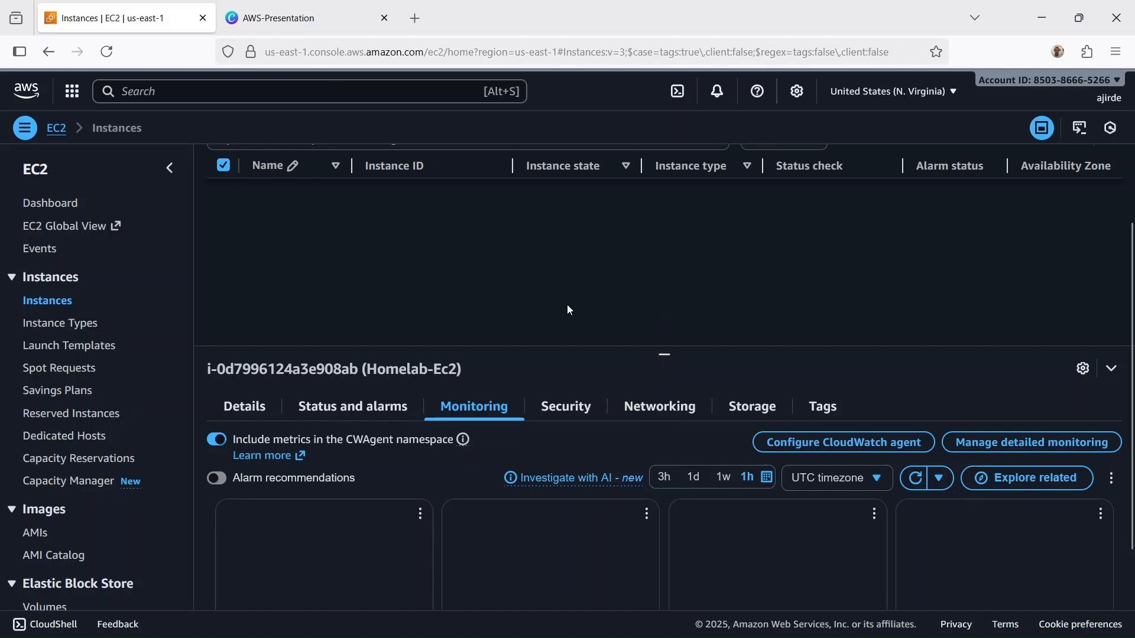
scroll(1079, 396, down, 3)
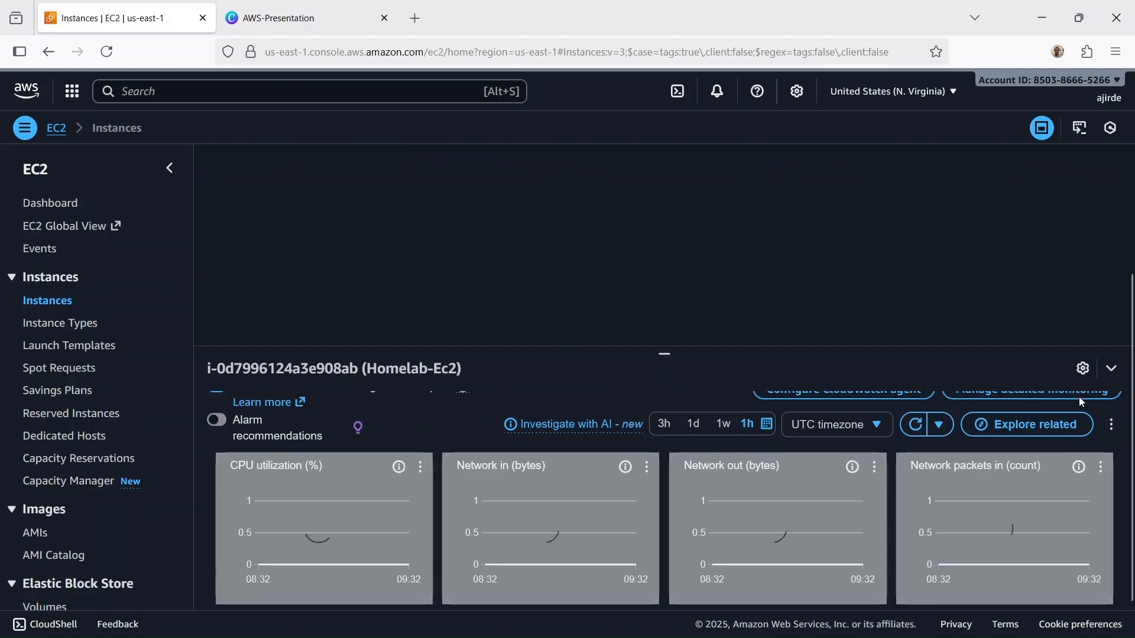
scroll(1078, 395, up, 3)
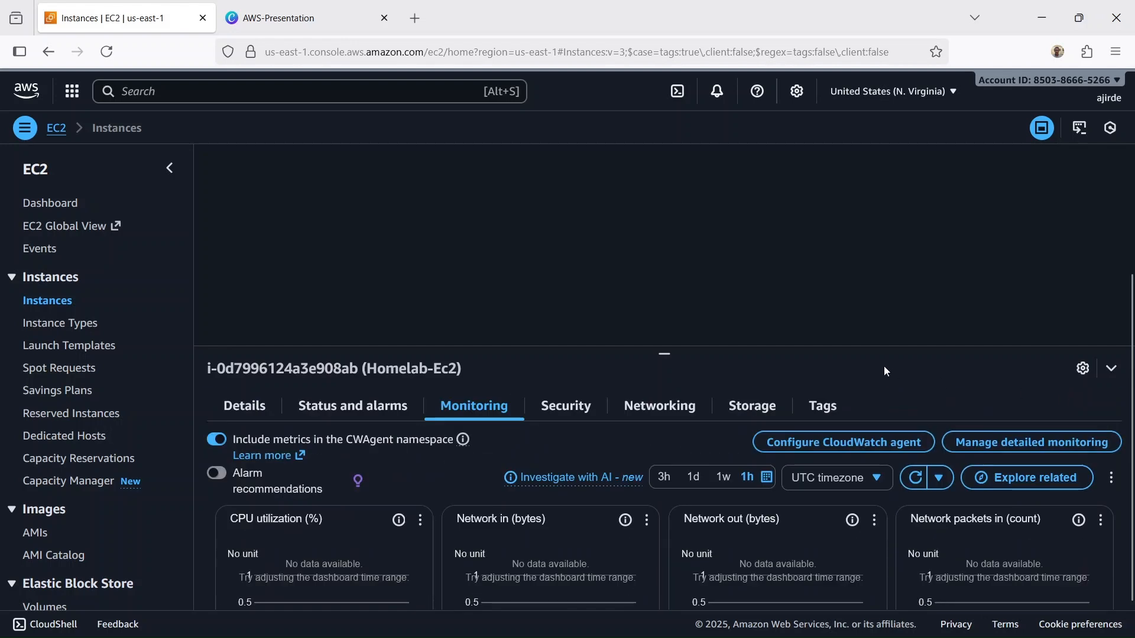
scroll(884, 370, down, 2)
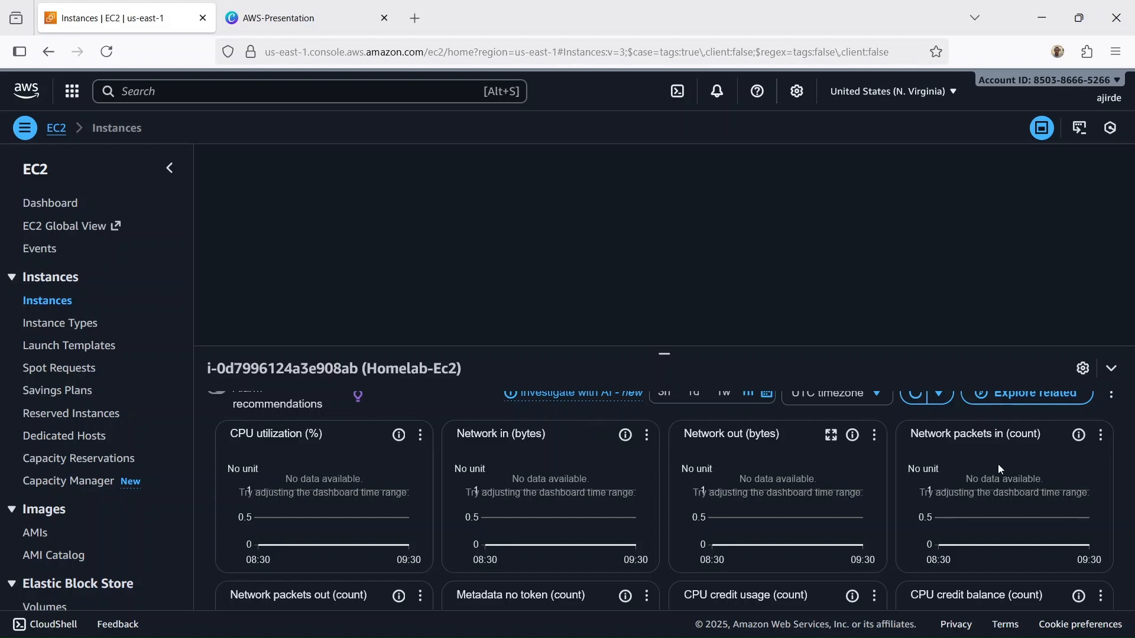
scroll(927, 459, down, 5)
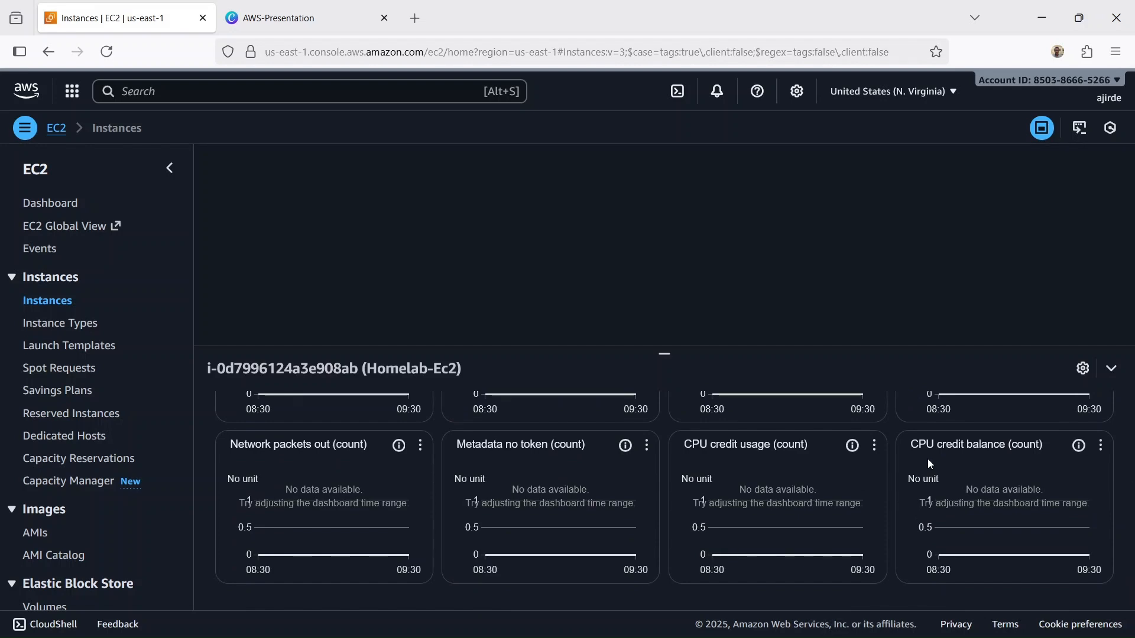
Step: Search the AWS console for CloudWatch and open the CloudWatch service
key(alt+s)
text(cloud waN)
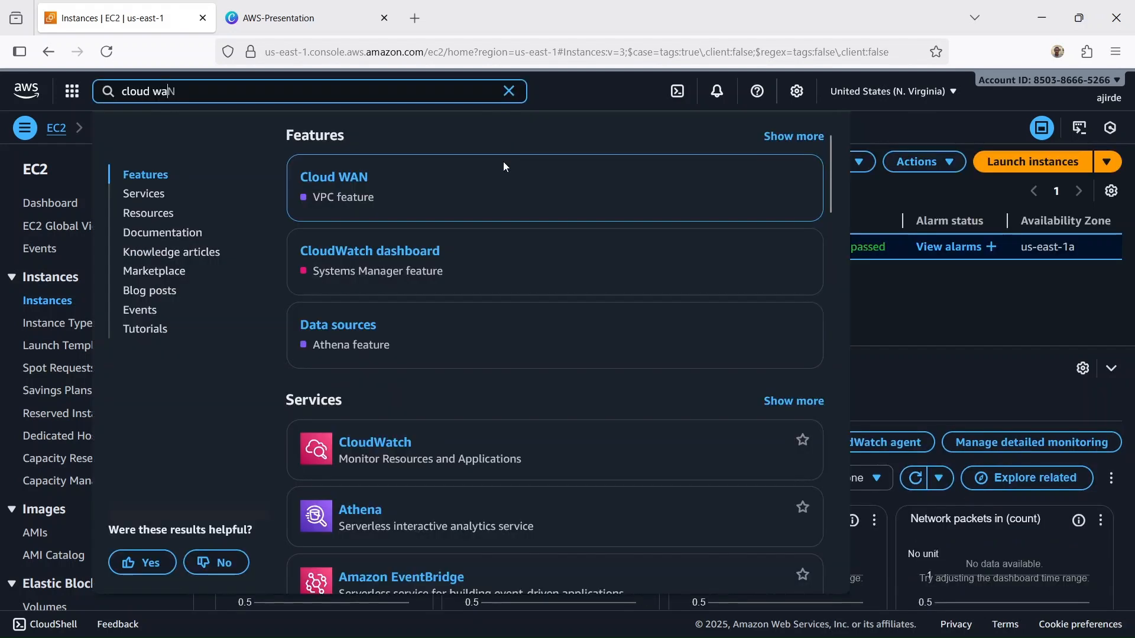
click(376, 449)
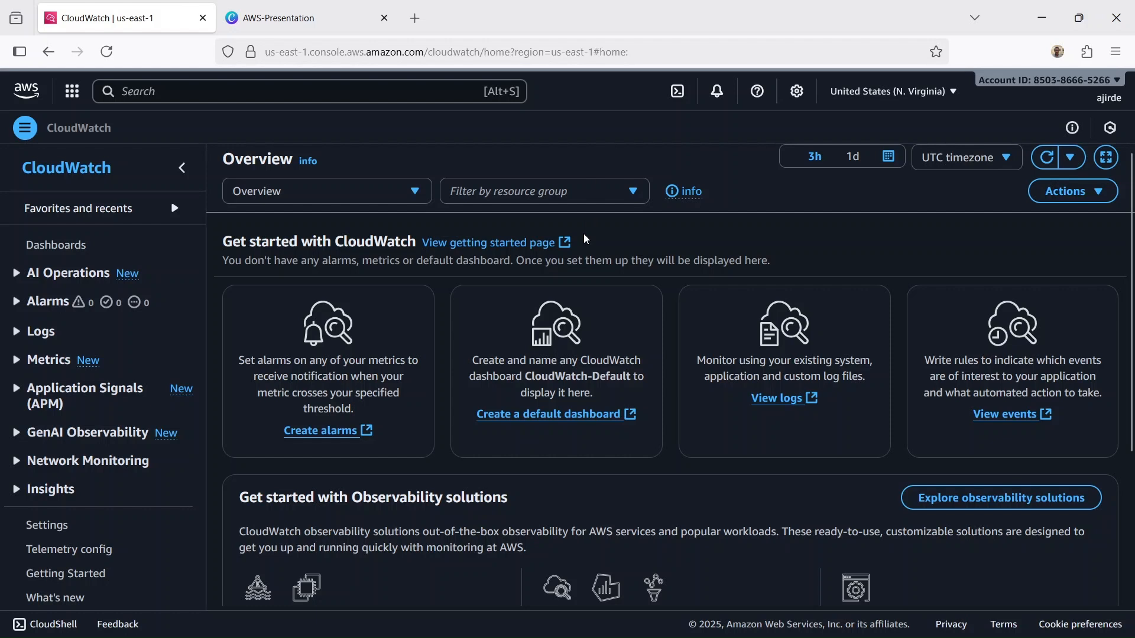
Step: Open the list of CloudWatch alarms that are in alarm and start creating a new alarm
click(55, 303)
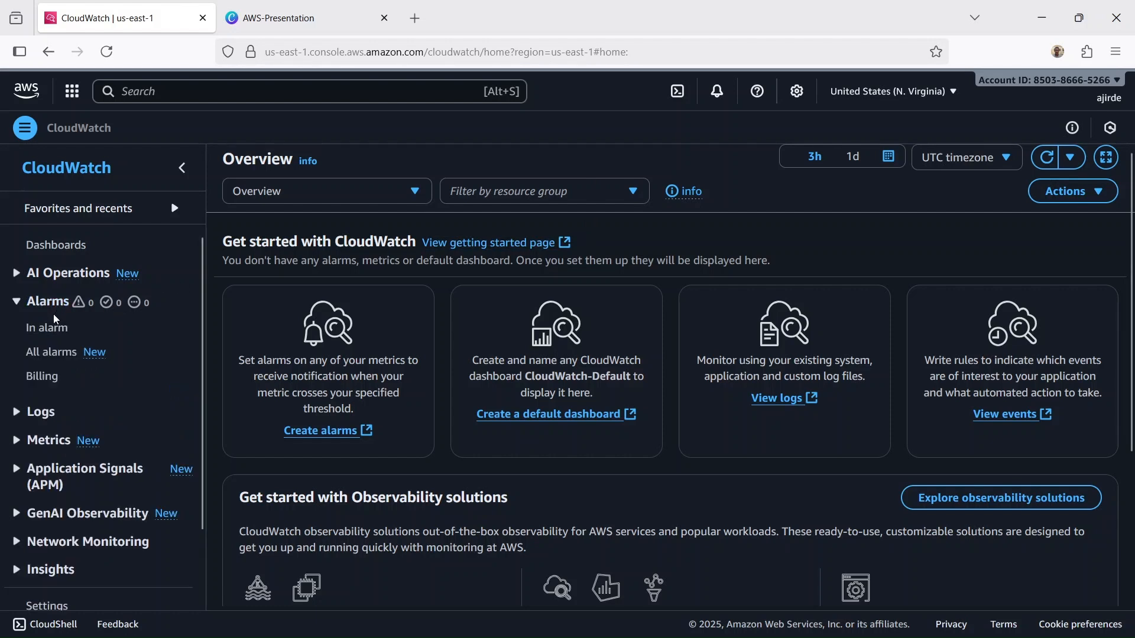
click(45, 306)
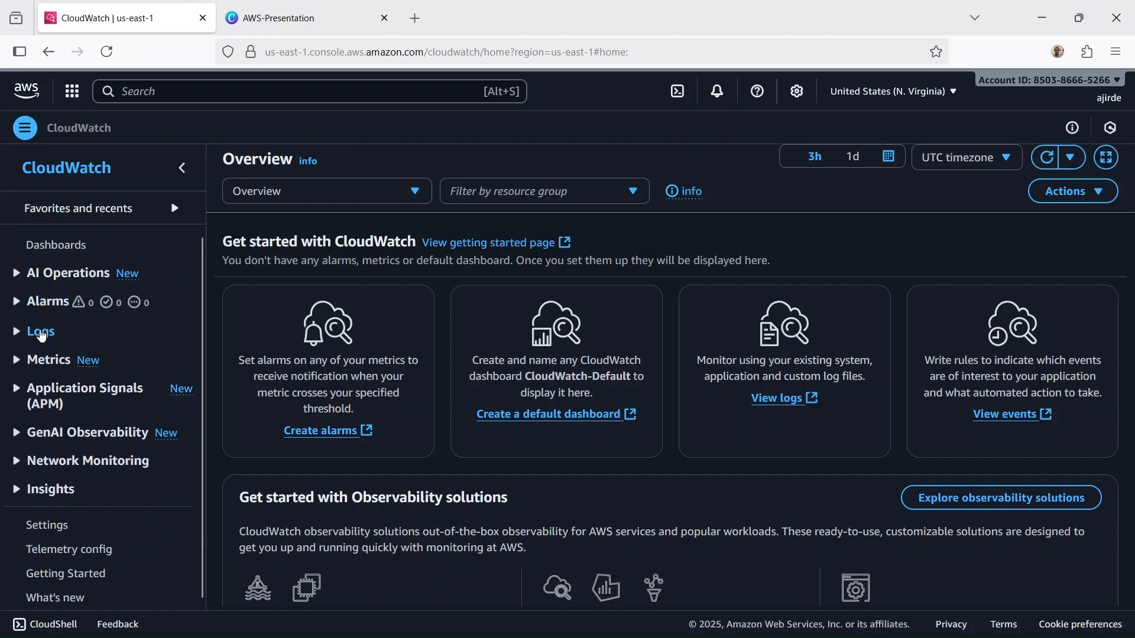
click(45, 306)
click(46, 327)
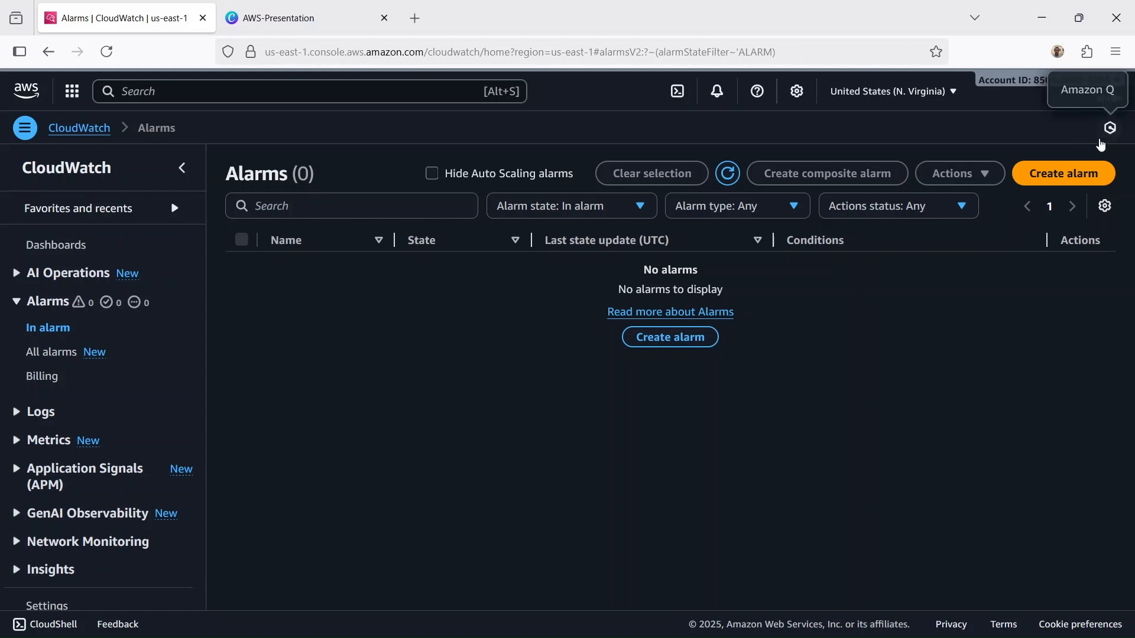
click(1071, 165)
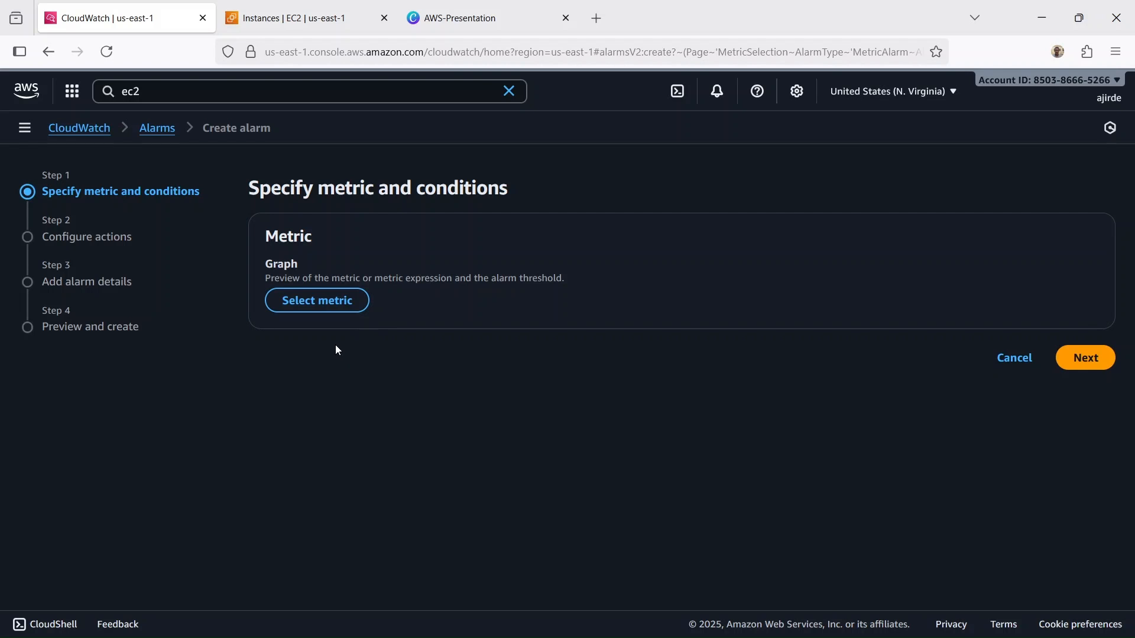
Step: Begin selecting the alarm's metric and browse to the EC2 per-instance metrics
click(323, 302)
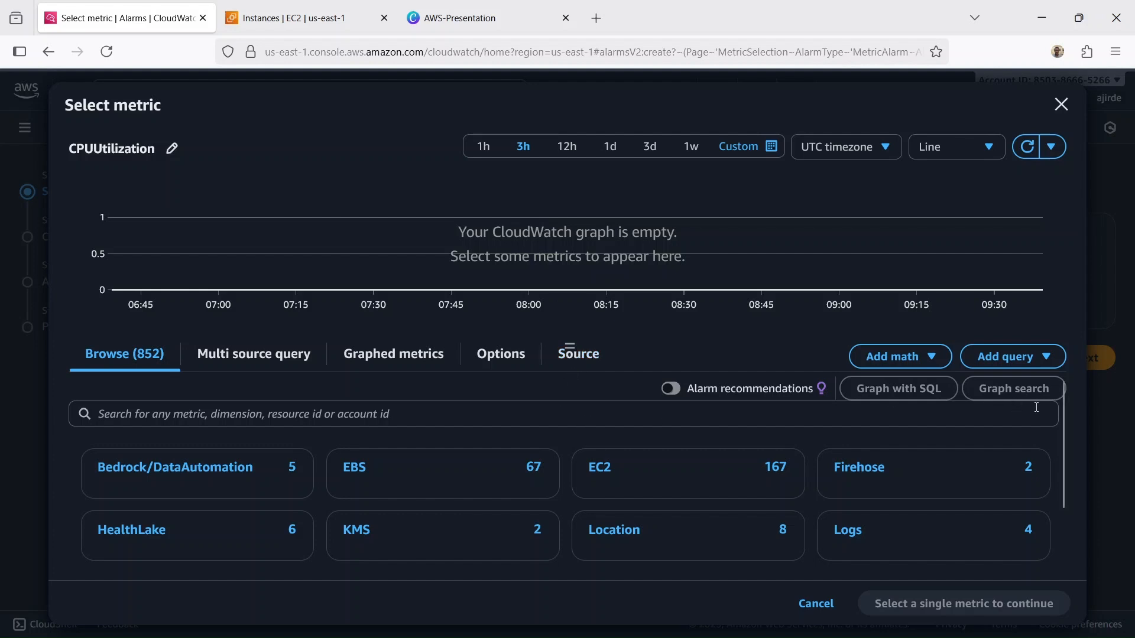
scroll(1065, 403, down, 2)
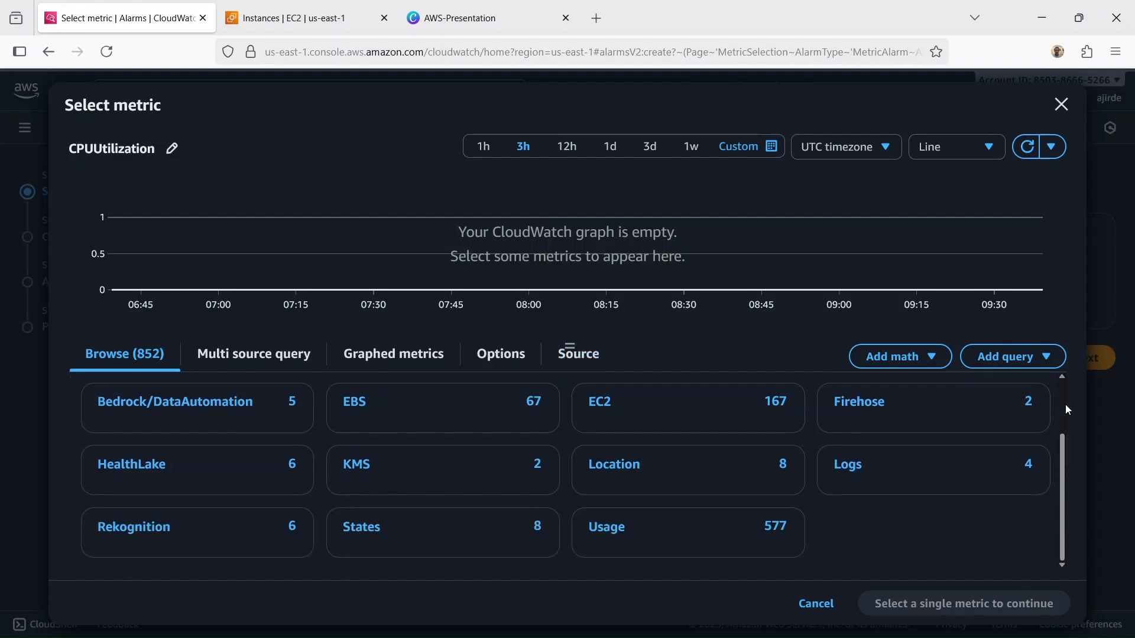
scroll(1065, 404, up, 2)
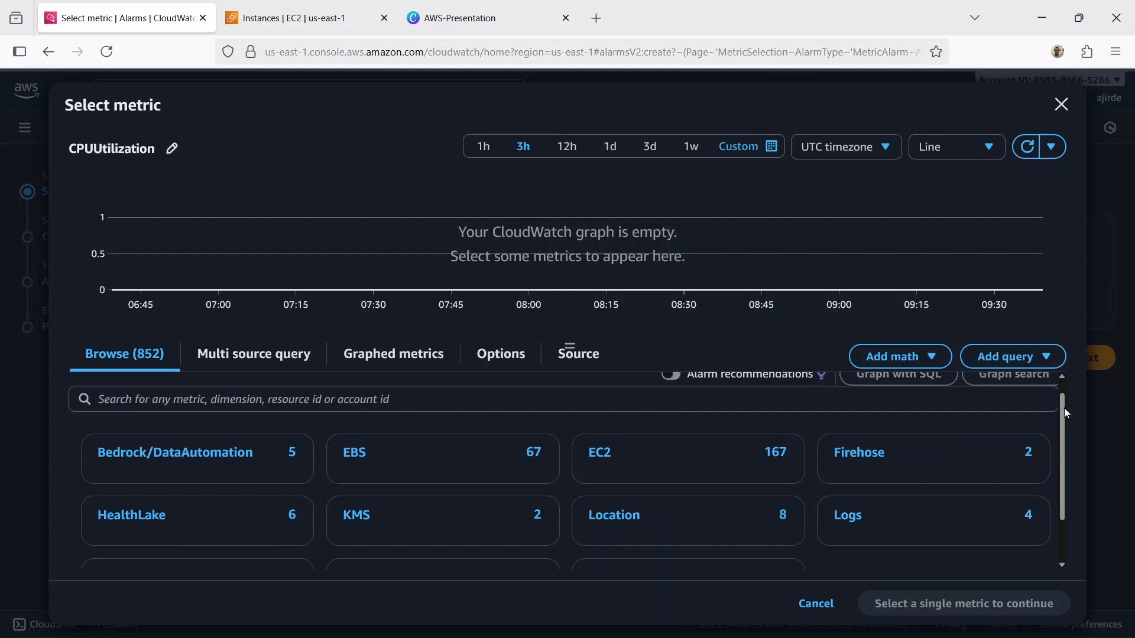
click(633, 467)
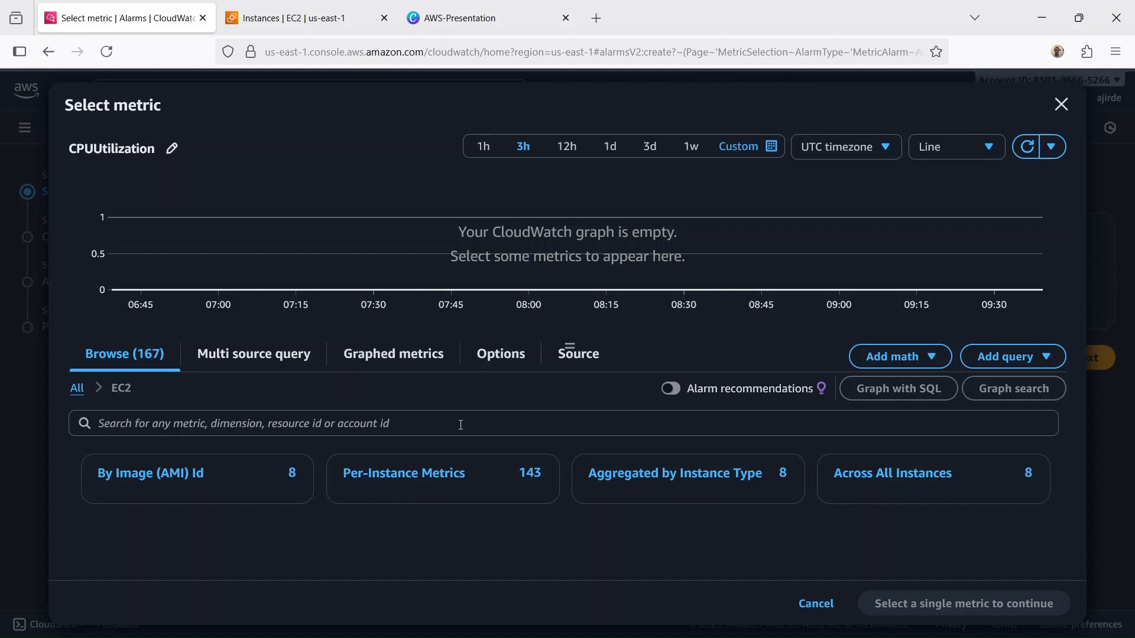
click(429, 484)
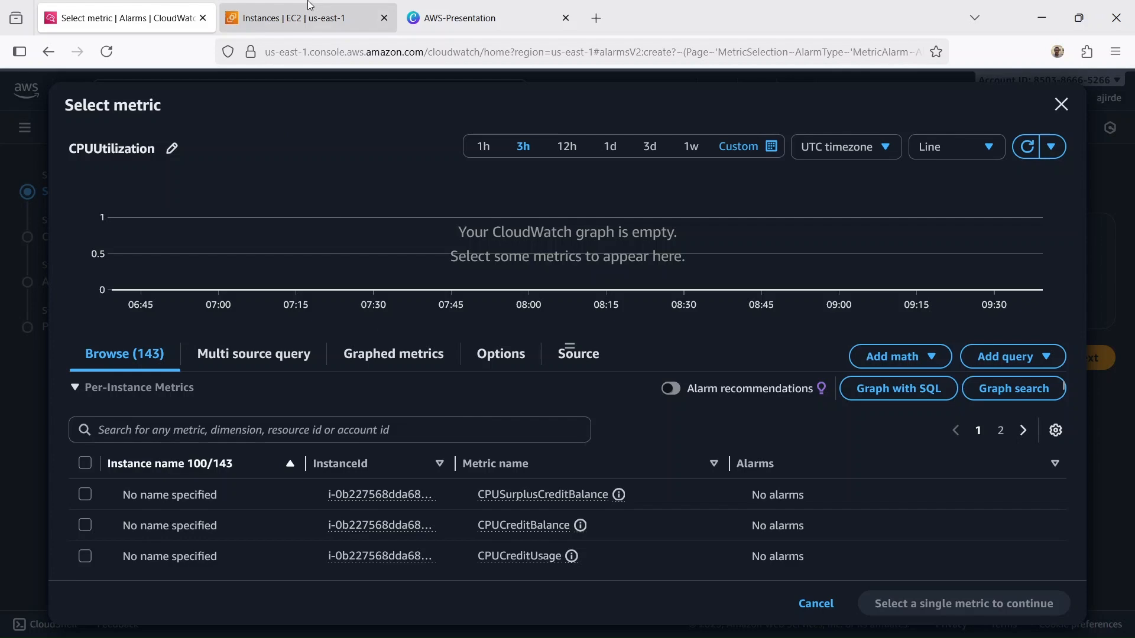
Step: Copy the instance ID of Homelab-Ec2 from the EC2 instances list and filter the per-instance metrics by it
click(298, 18)
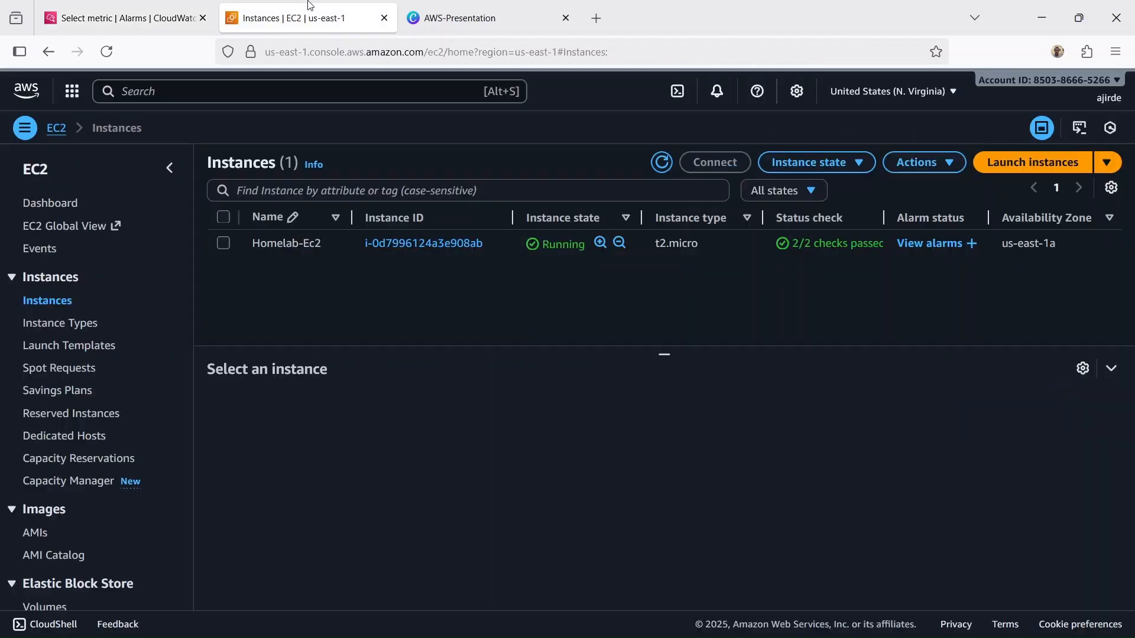
click(219, 252)
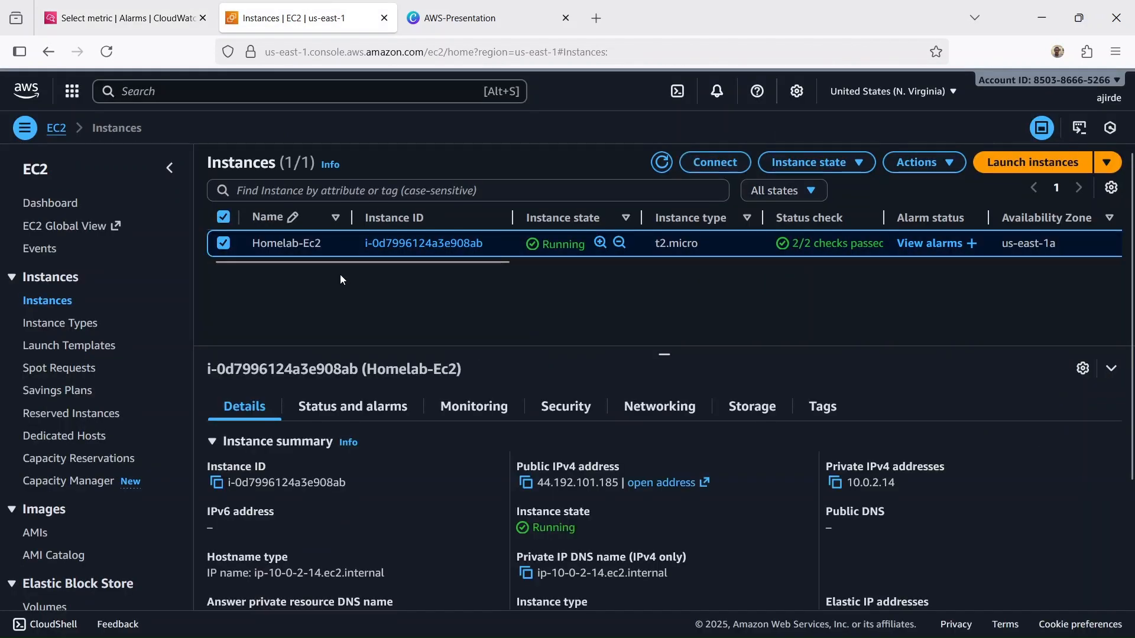
click(216, 482)
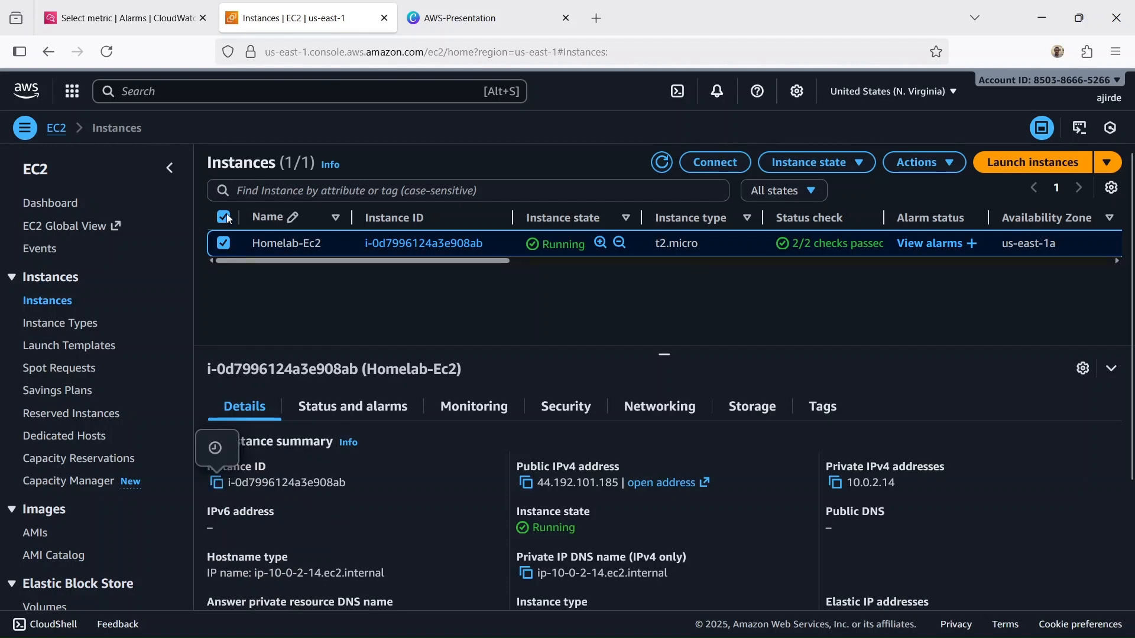
click(134, 6)
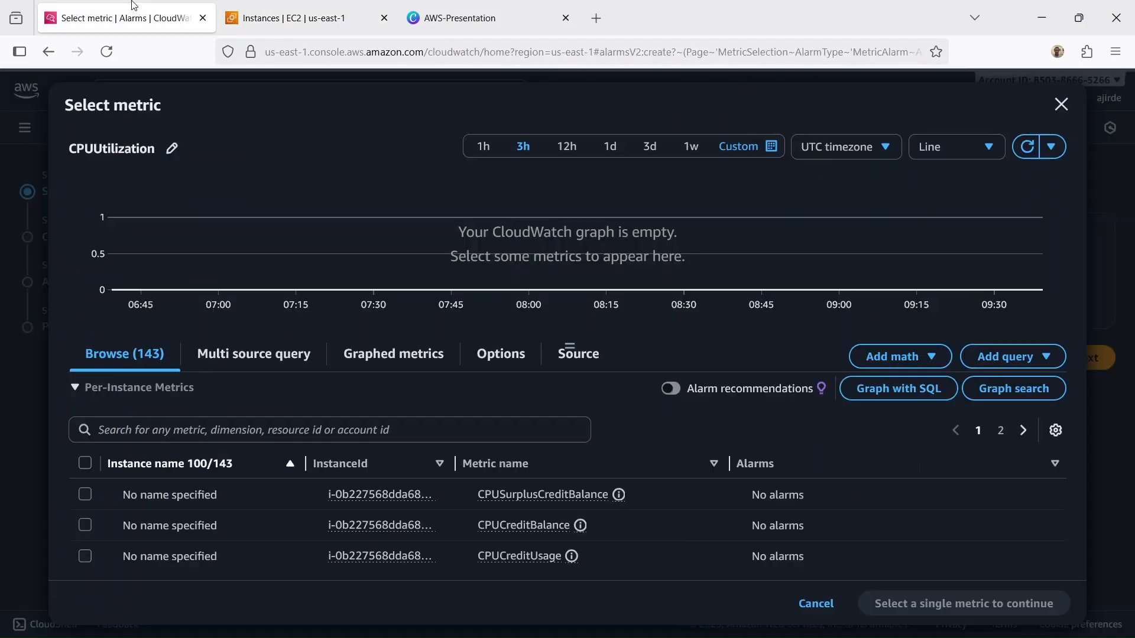
click(216, 432)
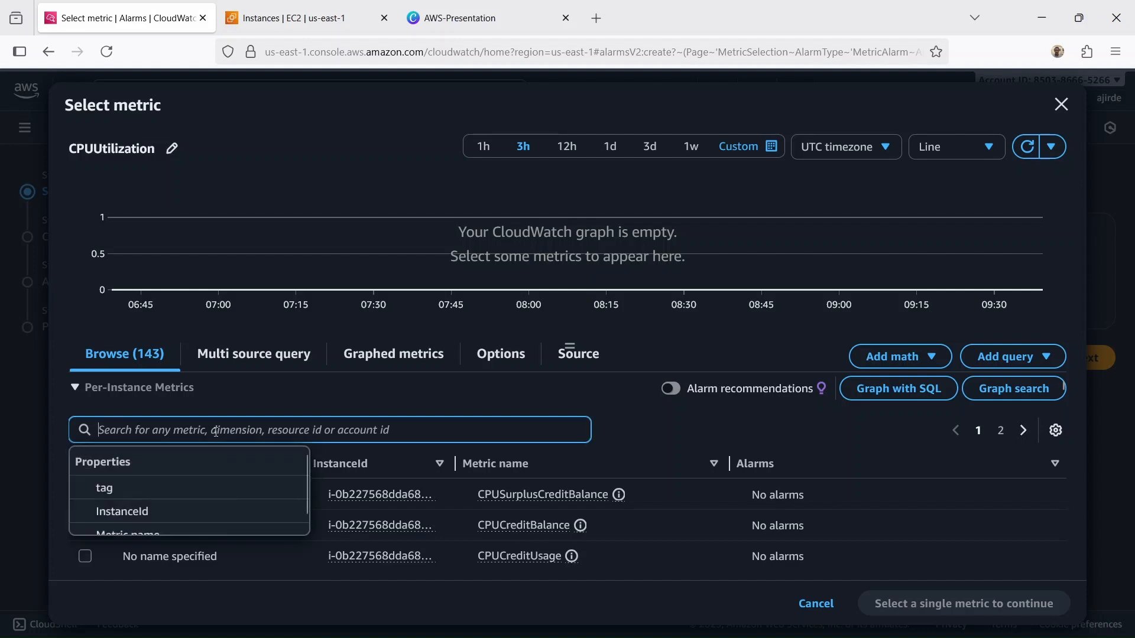
key(ctrl+v)
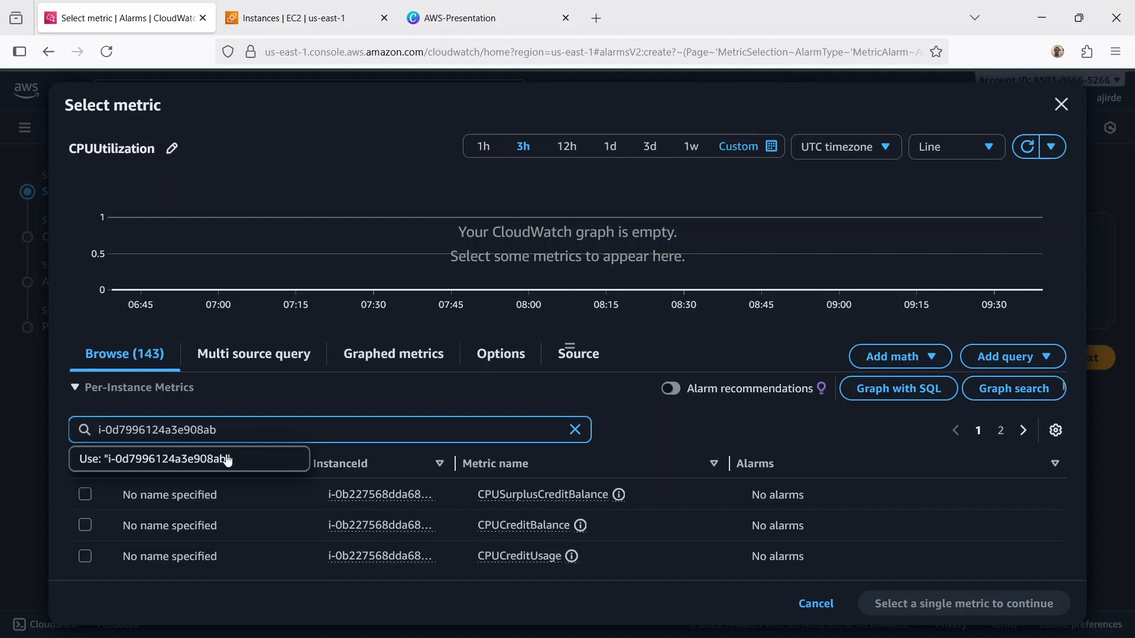
click(223, 456)
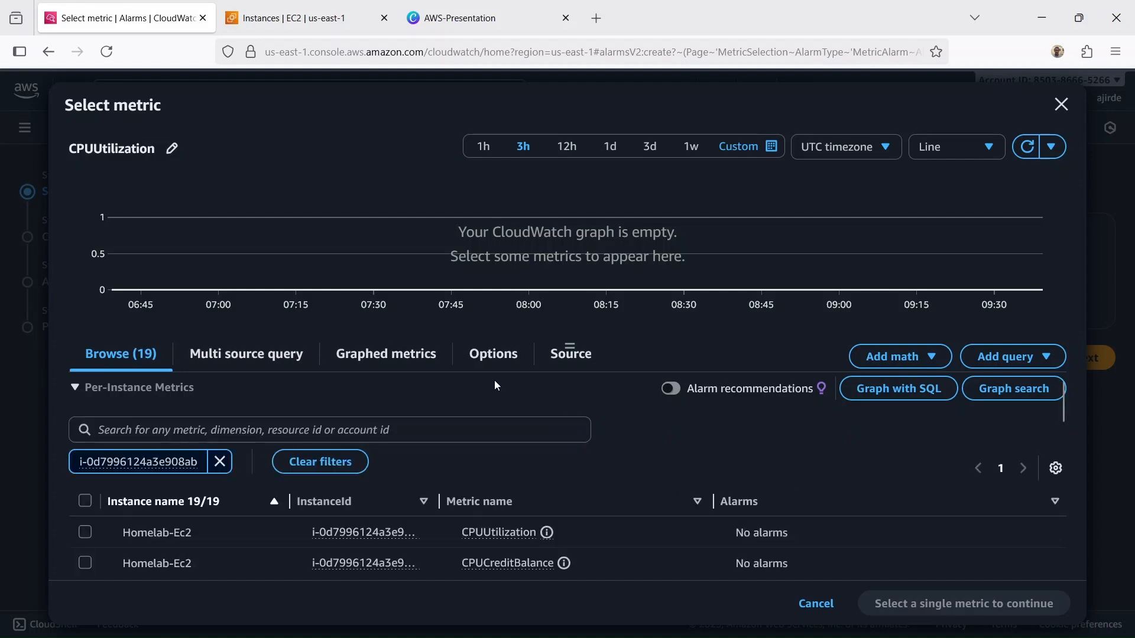
Step: Choose the CPUUtilization metric of Homelab-Ec2 as the alarm's metric
scroll(648, 390, down, 2)
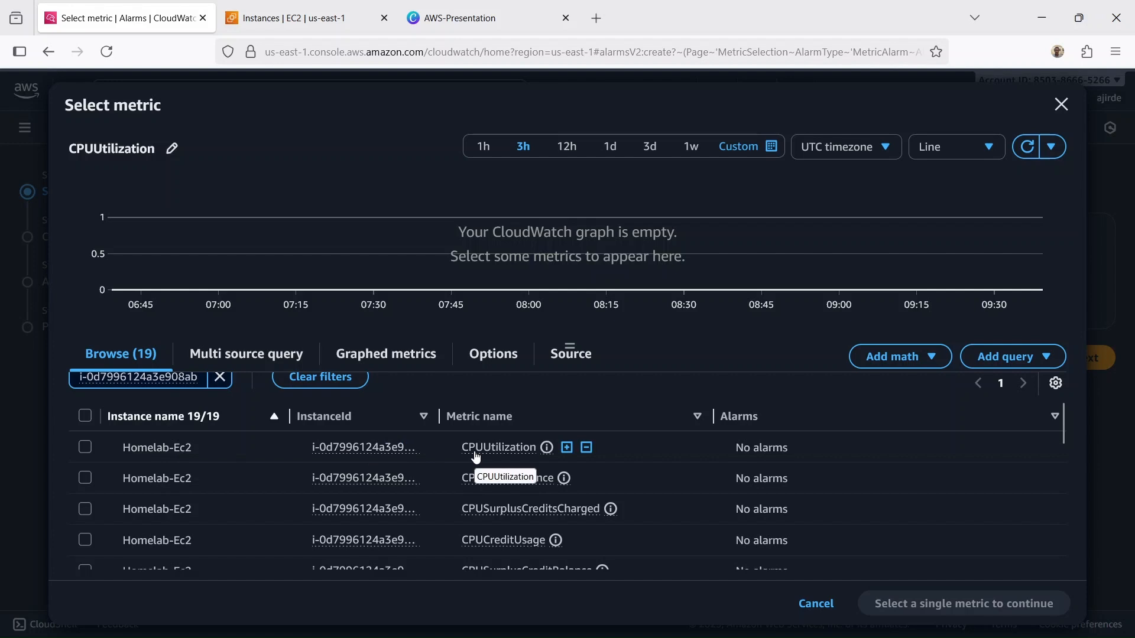
click(85, 448)
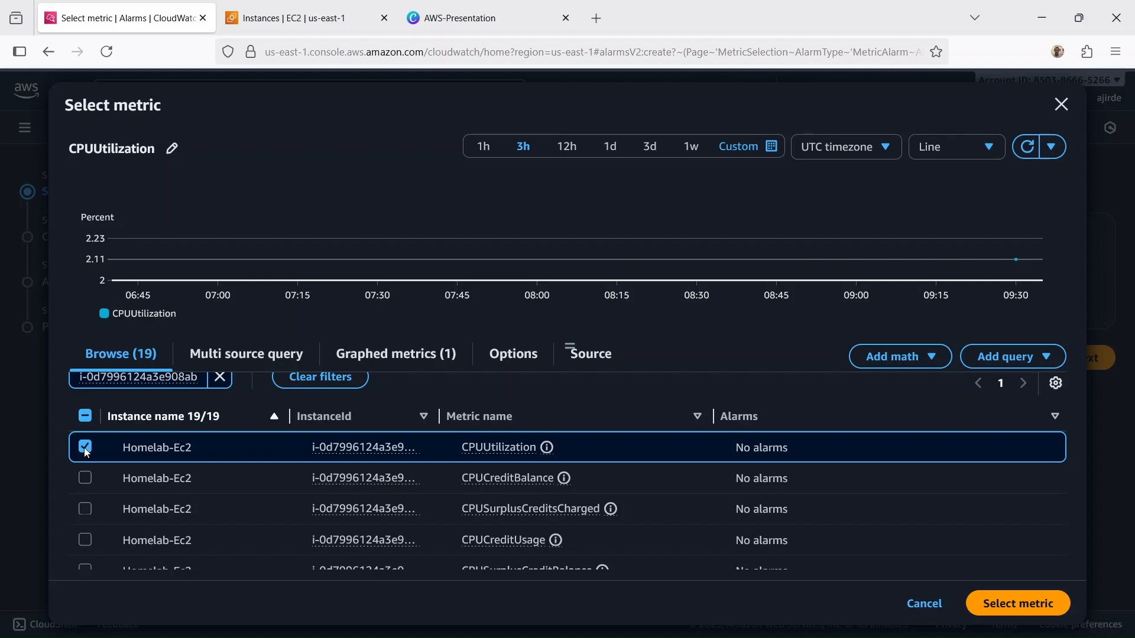
click(1009, 610)
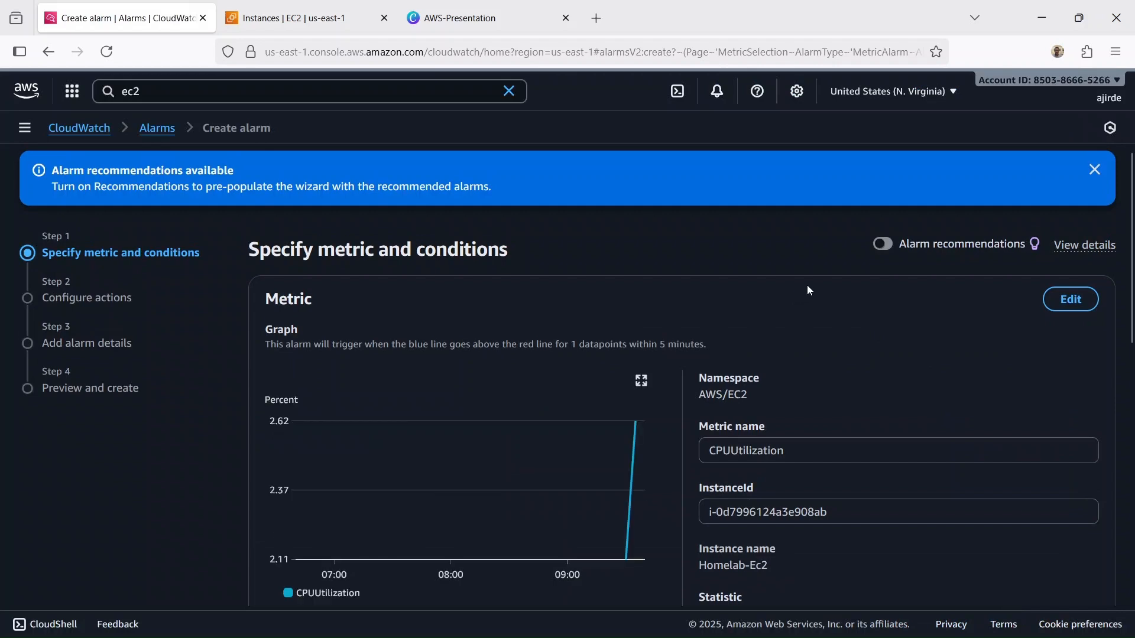
Step: Set the evaluation period of the alarm's CPUUtilization metric to 1 minute
scroll(809, 289, down, 3)
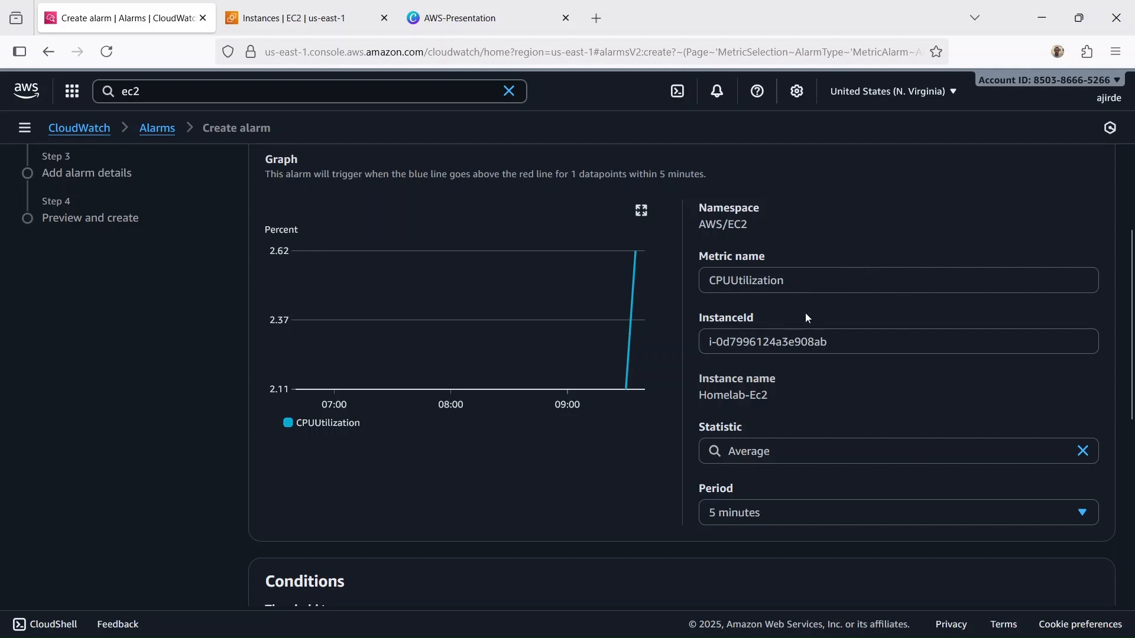
scroll(813, 310, down, 3)
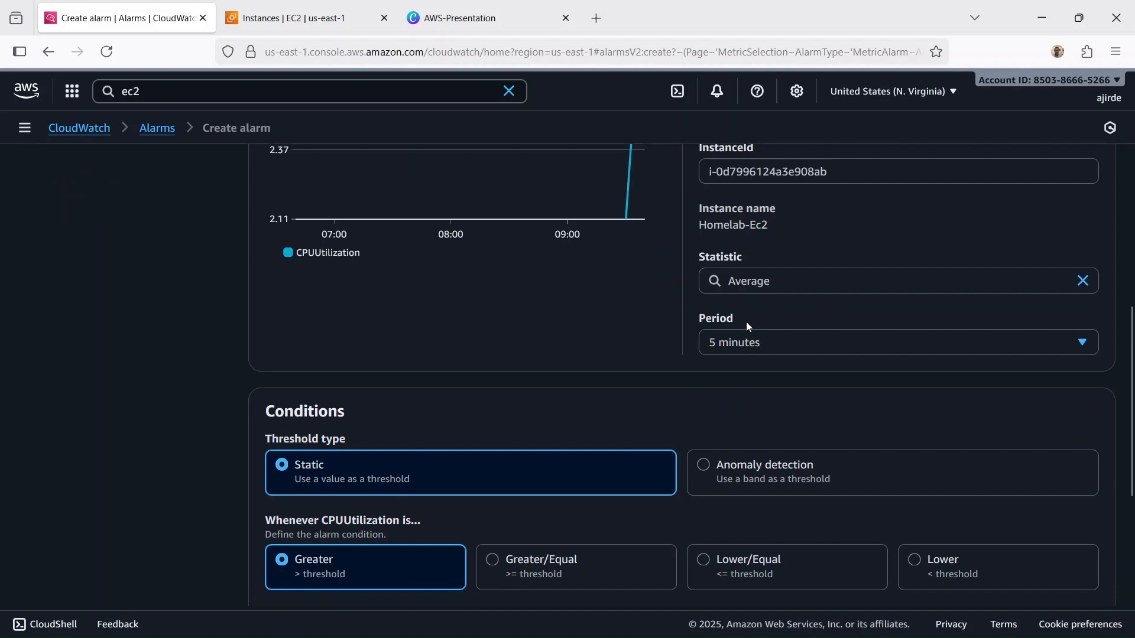
click(766, 347)
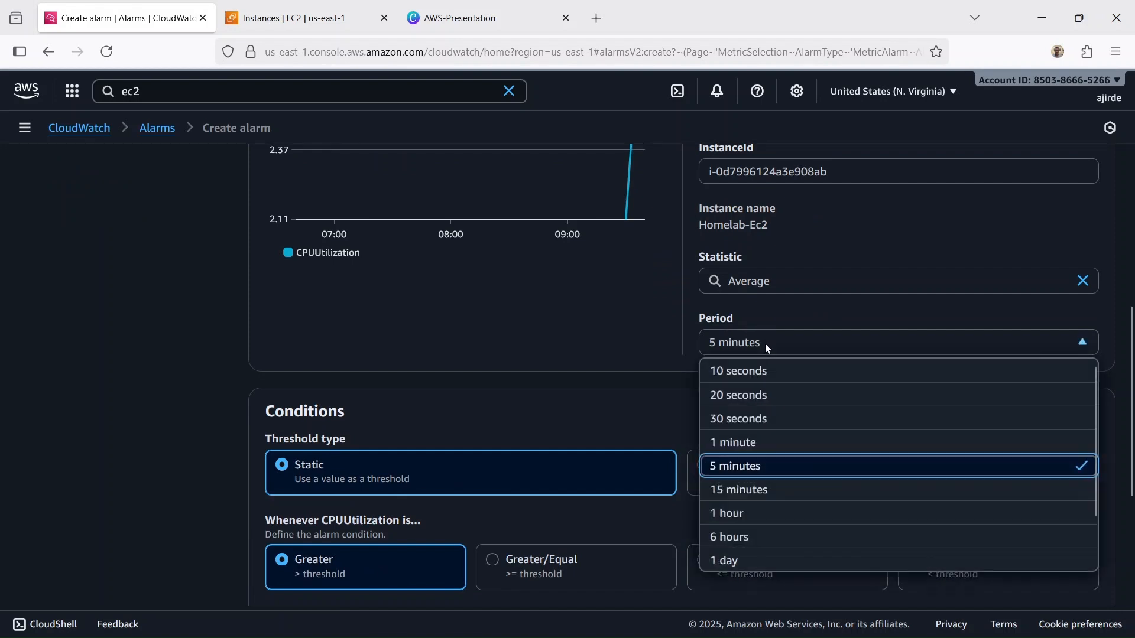
click(762, 444)
scroll(660, 273, up, 2)
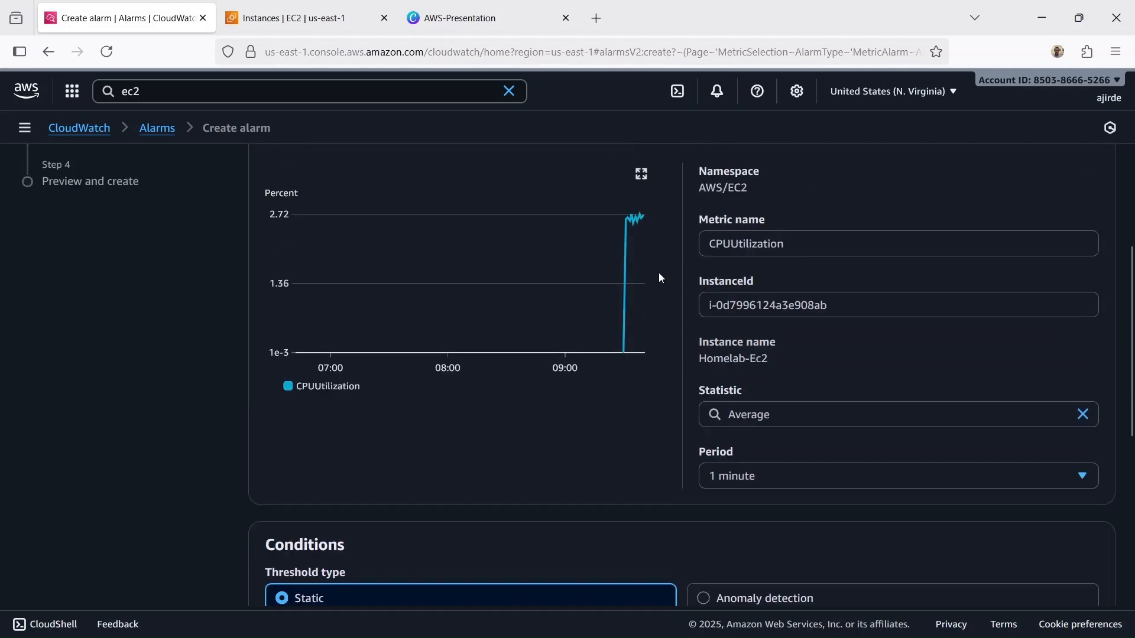
Step: Set the alarm condition to trigger when CPUUtilization is greater than a static threshold of 50
scroll(659, 274, down, 3)
scroll(660, 274, up, 1)
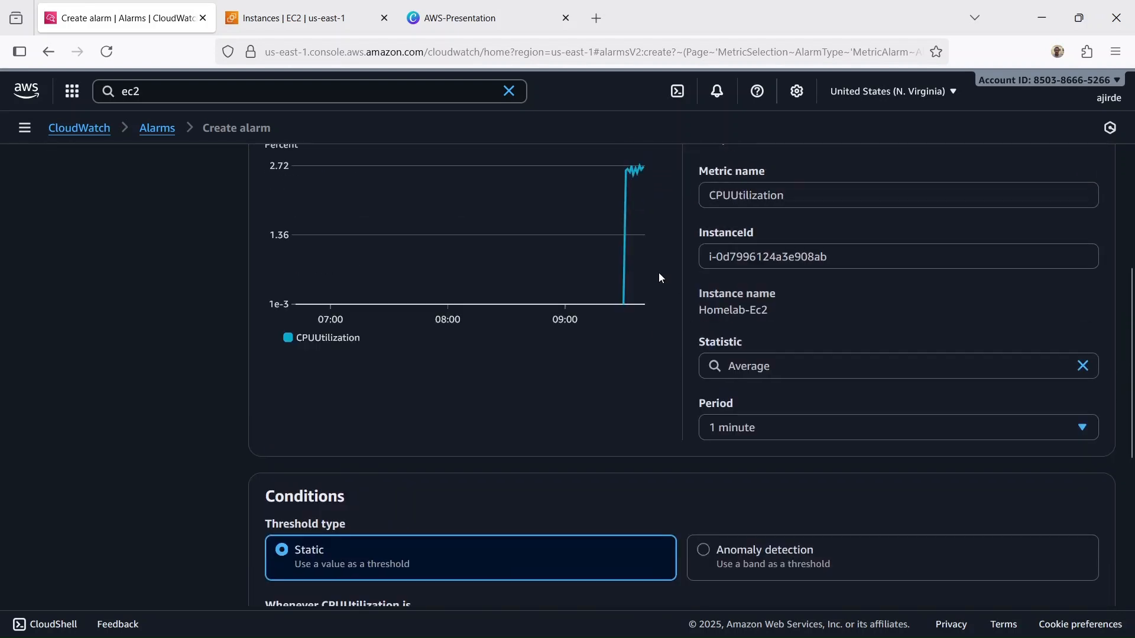
scroll(658, 271, up, 1)
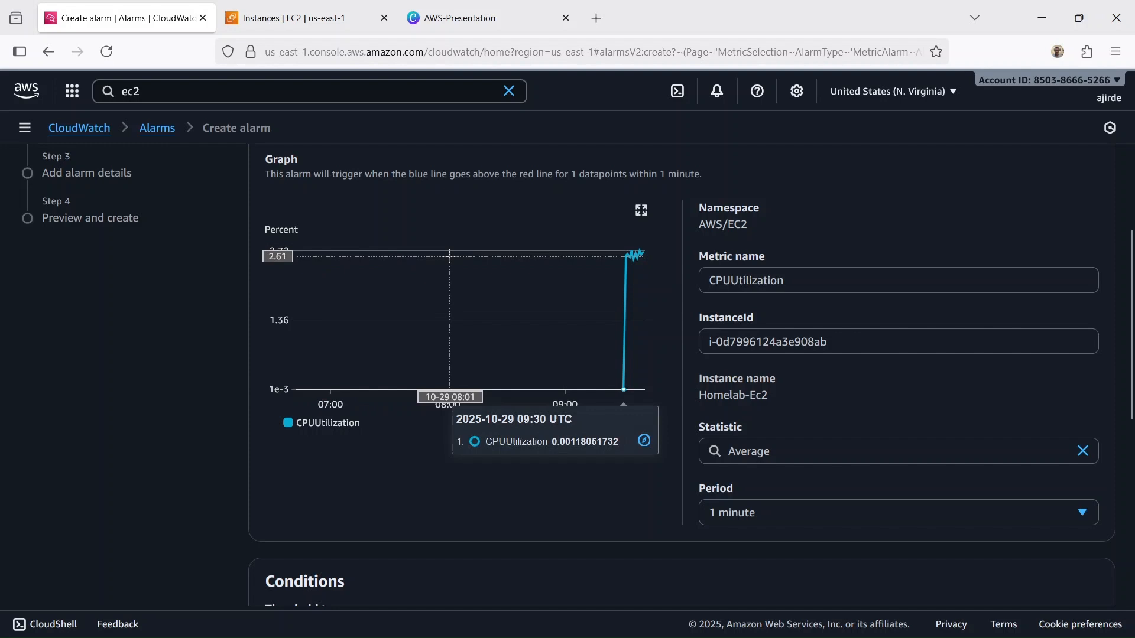
scroll(484, 460, down, 4)
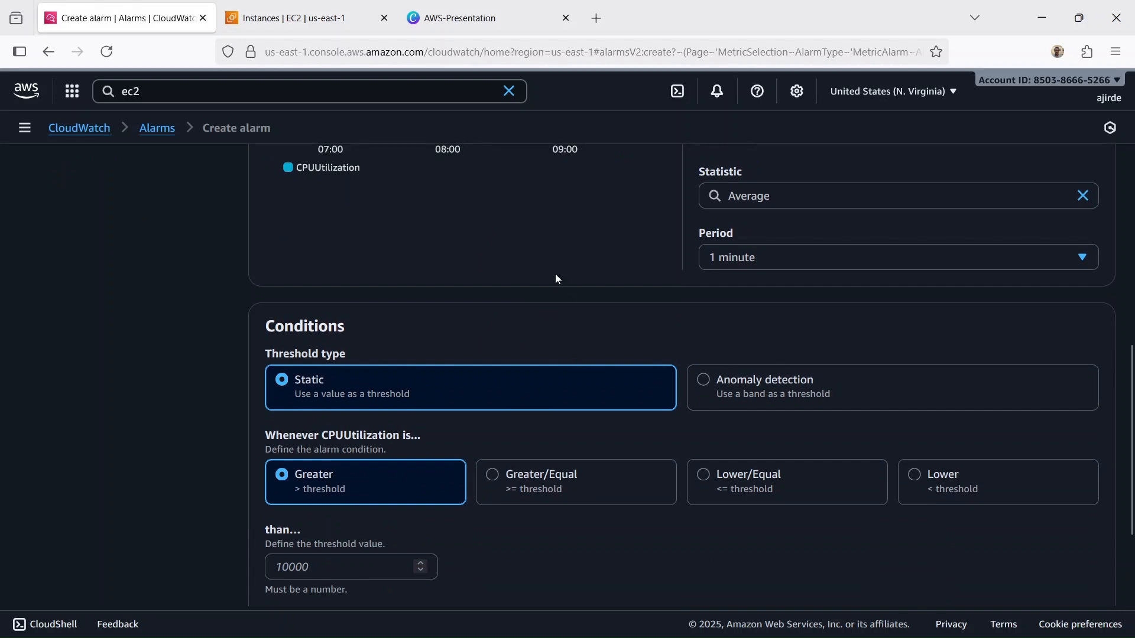
scroll(513, 253, down, 1)
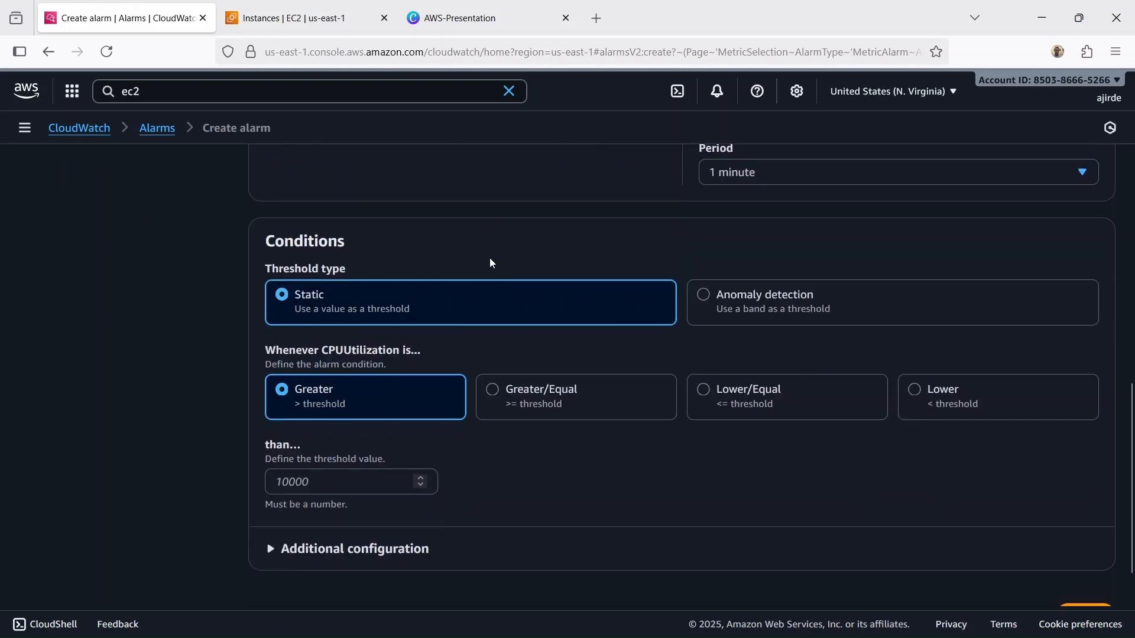
scroll(489, 258, up, 1)
scroll(489, 258, down, 1)
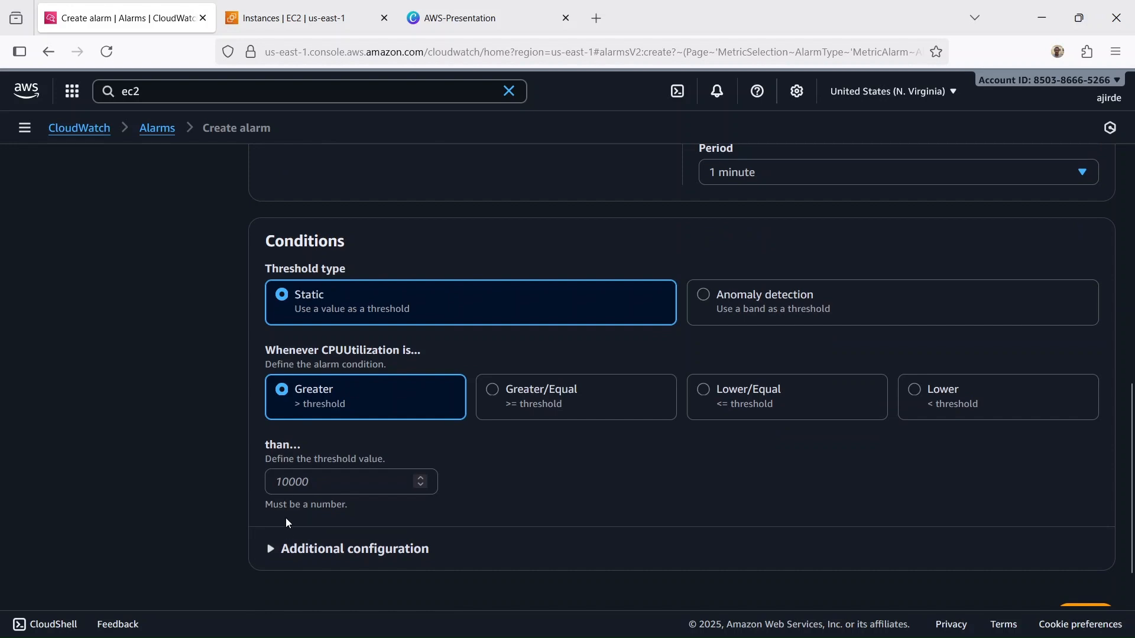
click(327, 479)
text(50)
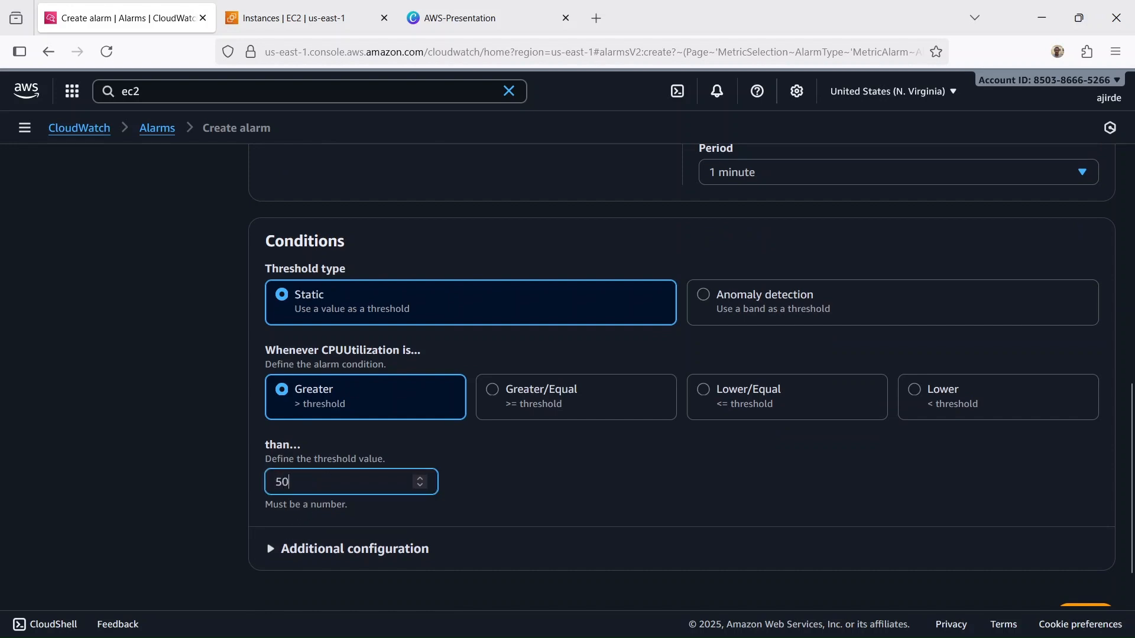
click(465, 486)
scroll(434, 471, up, 4)
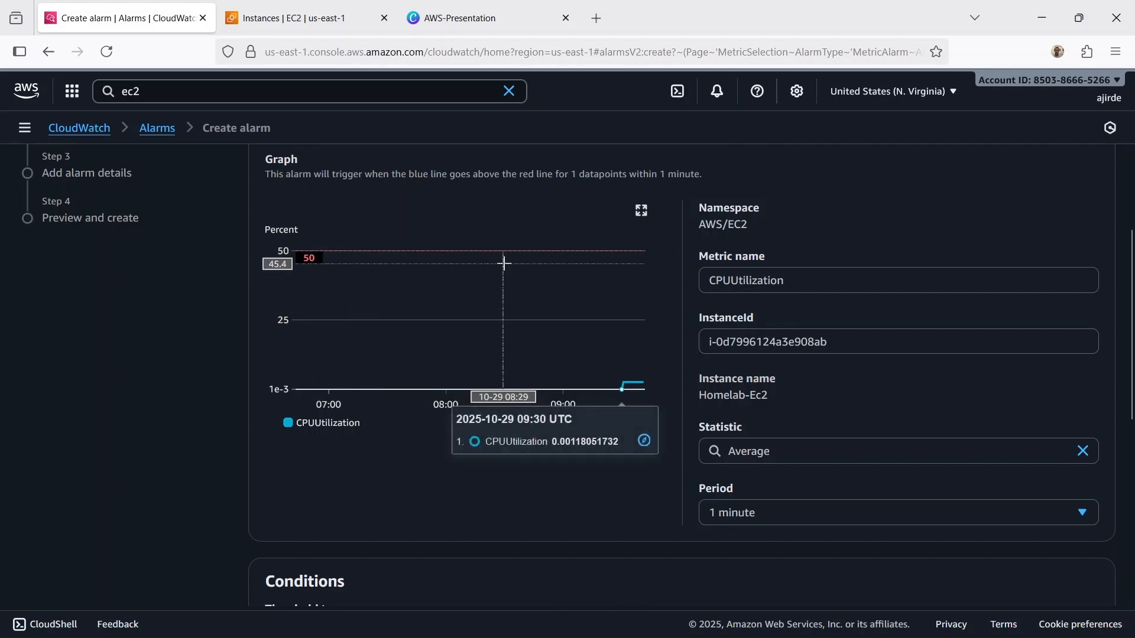
scroll(470, 309, down, 3)
scroll(470, 309, down, 1)
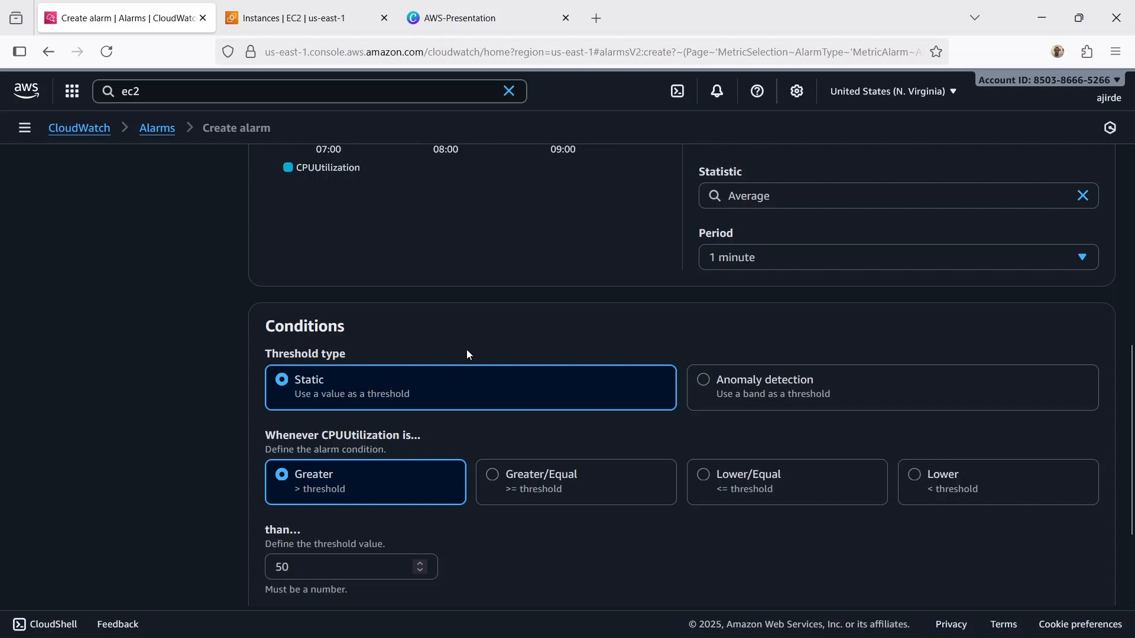
scroll(467, 349, down, 2)
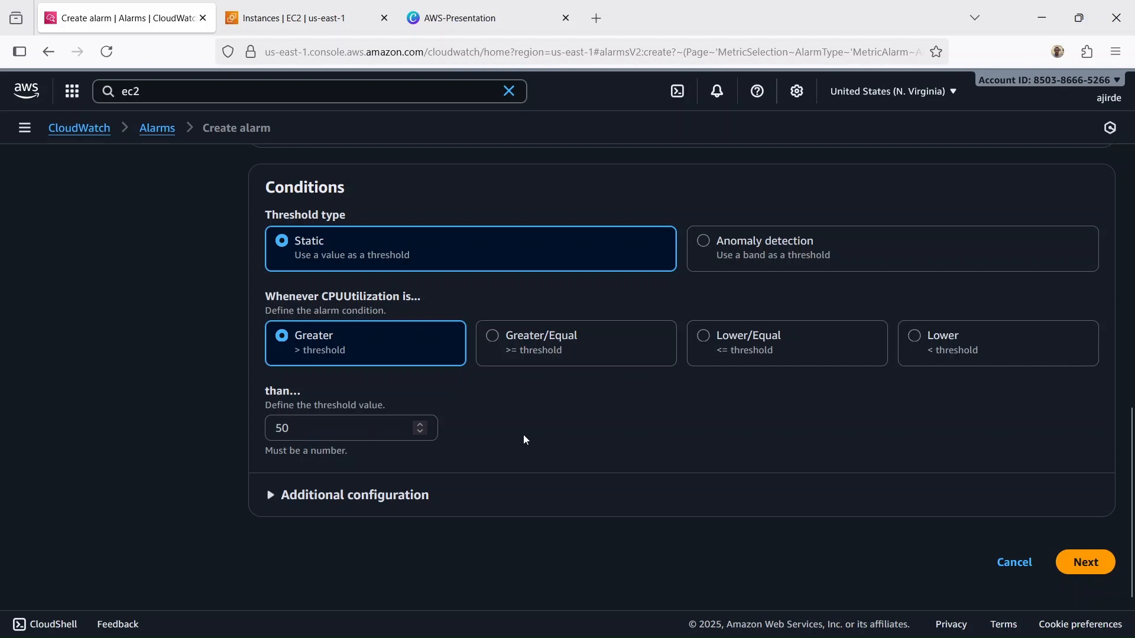
Step: Proceed to the alarm's action configuration and remove the default SNS notification
click(1097, 566)
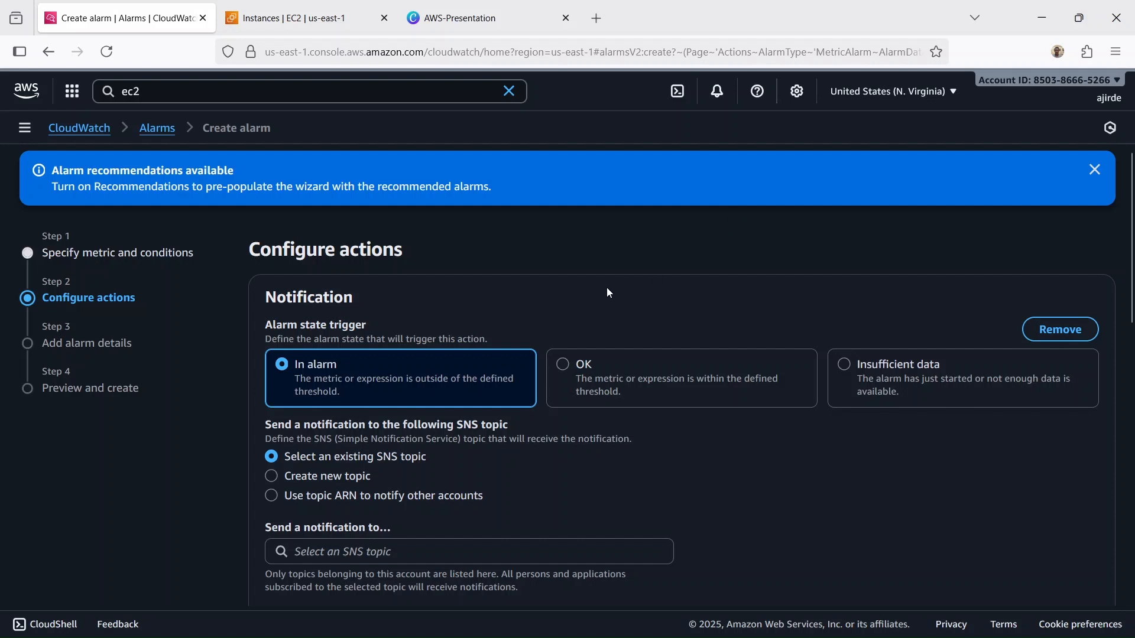
scroll(538, 289, down, 2)
click(1069, 329)
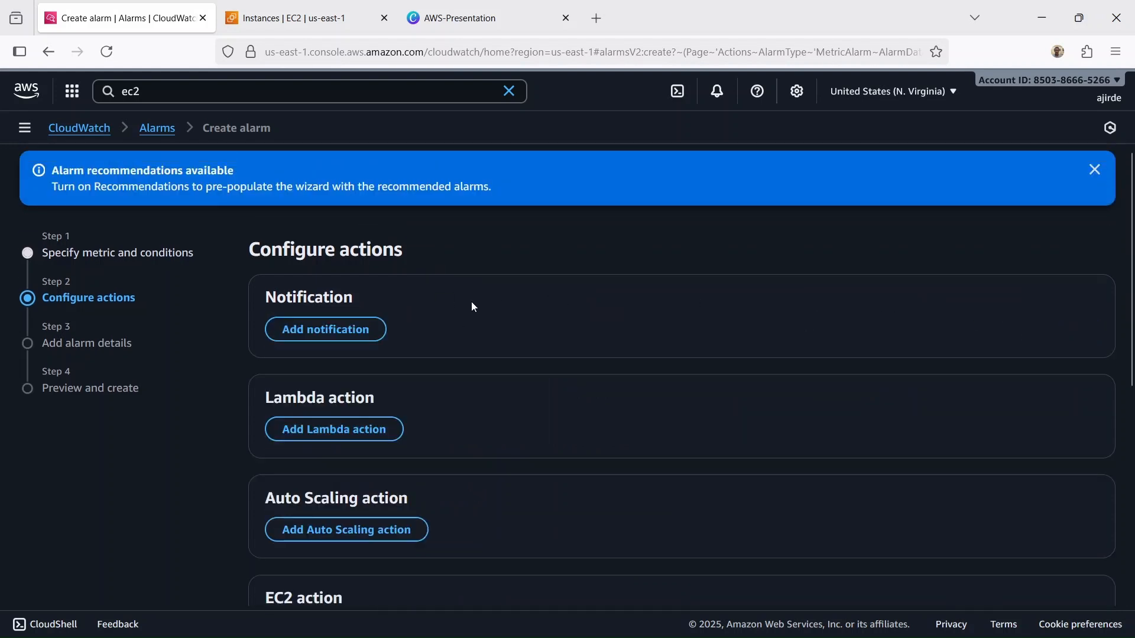
Step: Add an EC2 action that stops the instance when the state is In alarm, and continue to the alarm details
scroll(472, 307, down, 5)
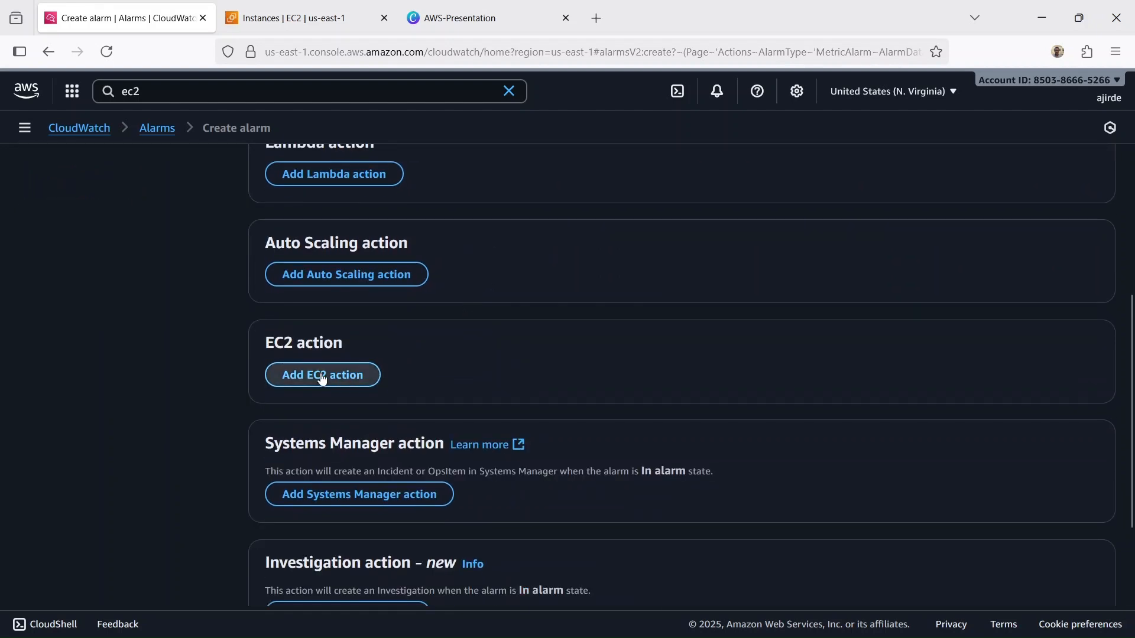
click(319, 374)
scroll(552, 234, down, 3)
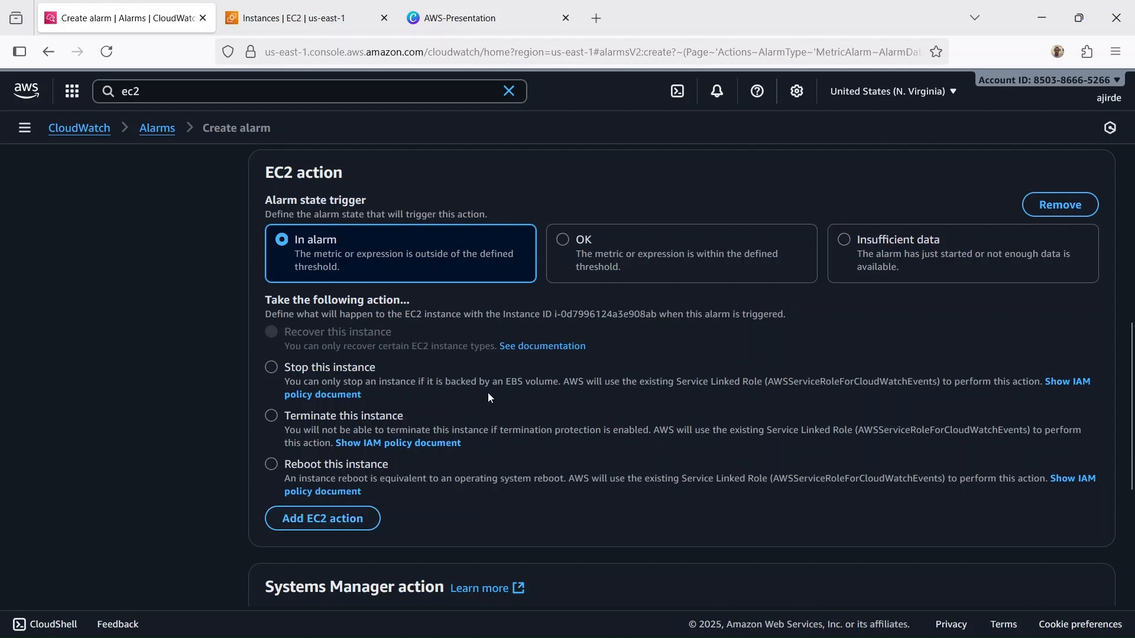
click(272, 367)
scroll(555, 378, down, 5)
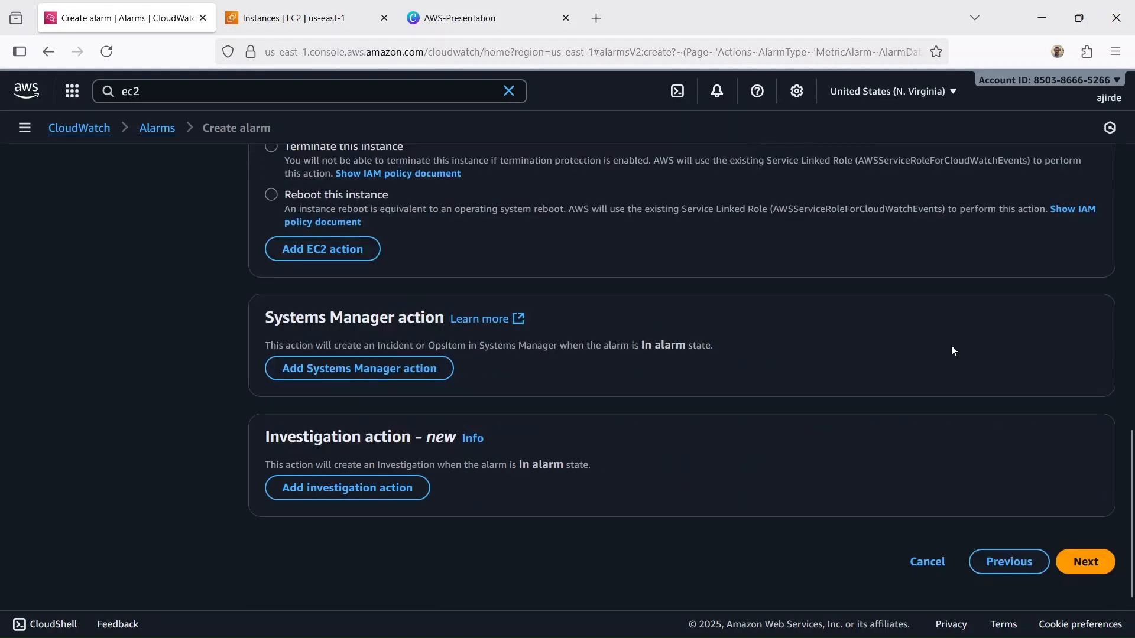
click(1100, 569)
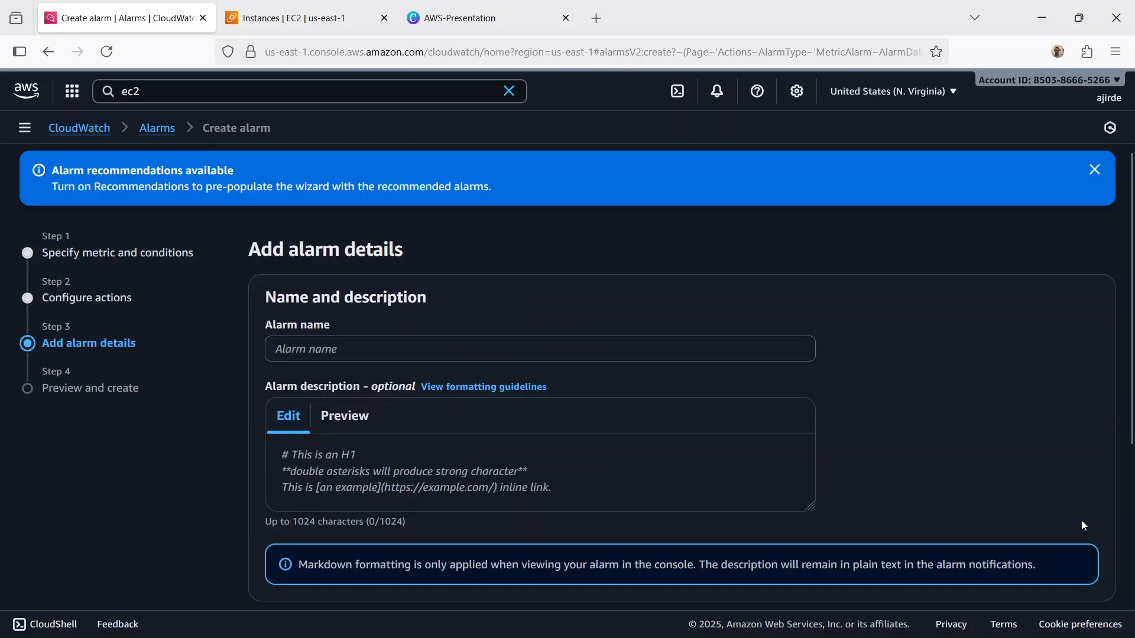
Step: Name the alarm Homelab-alarm, leave its description and tags empty, and continue to the preview
click(564, 355)
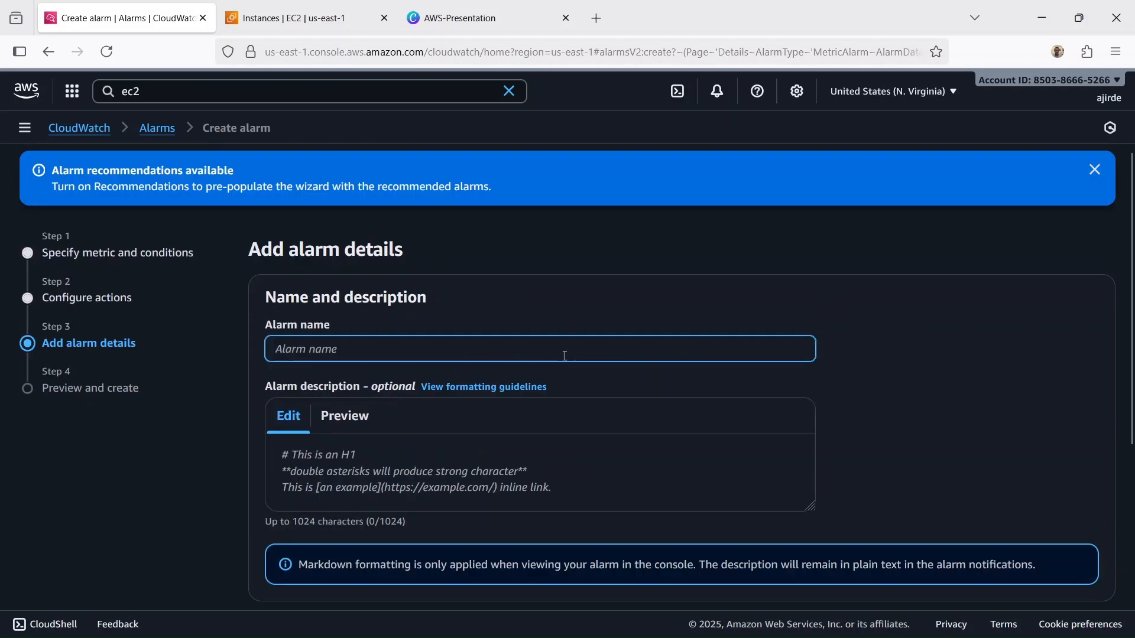
text(Home)
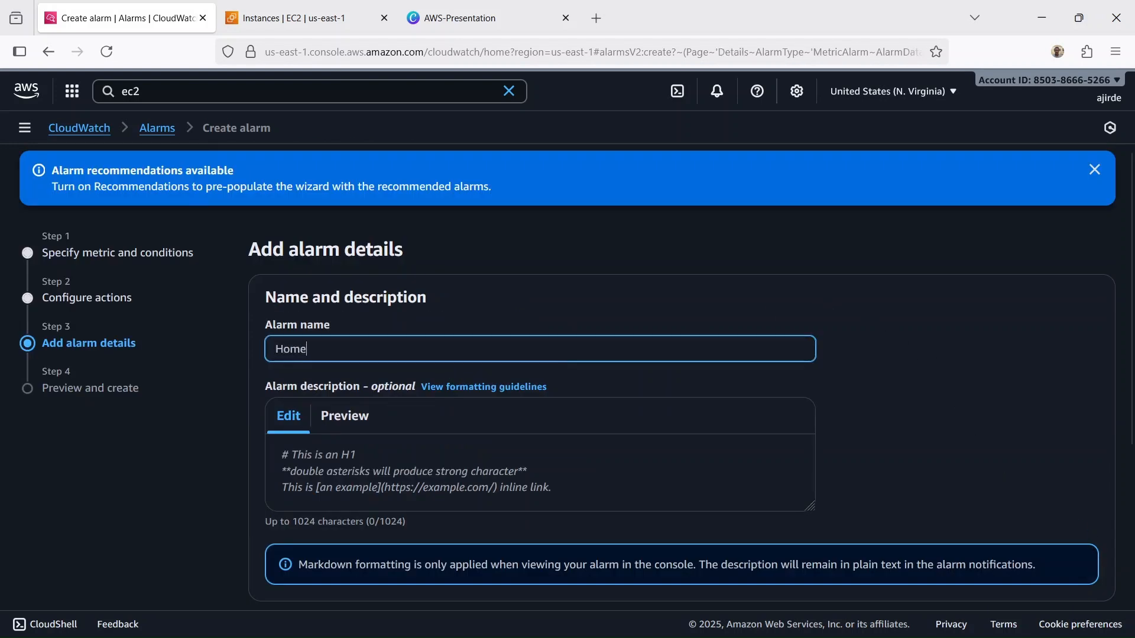
text(lab-A)
key(BackSpace)
text(a)
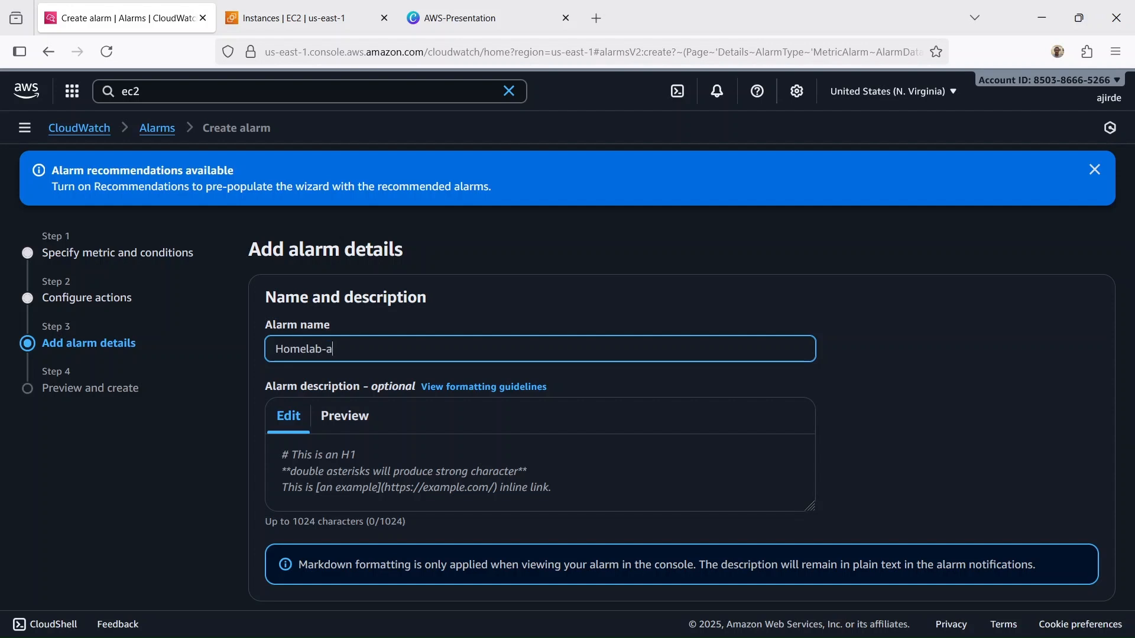
text(larm)
scroll(815, 268, down, 3)
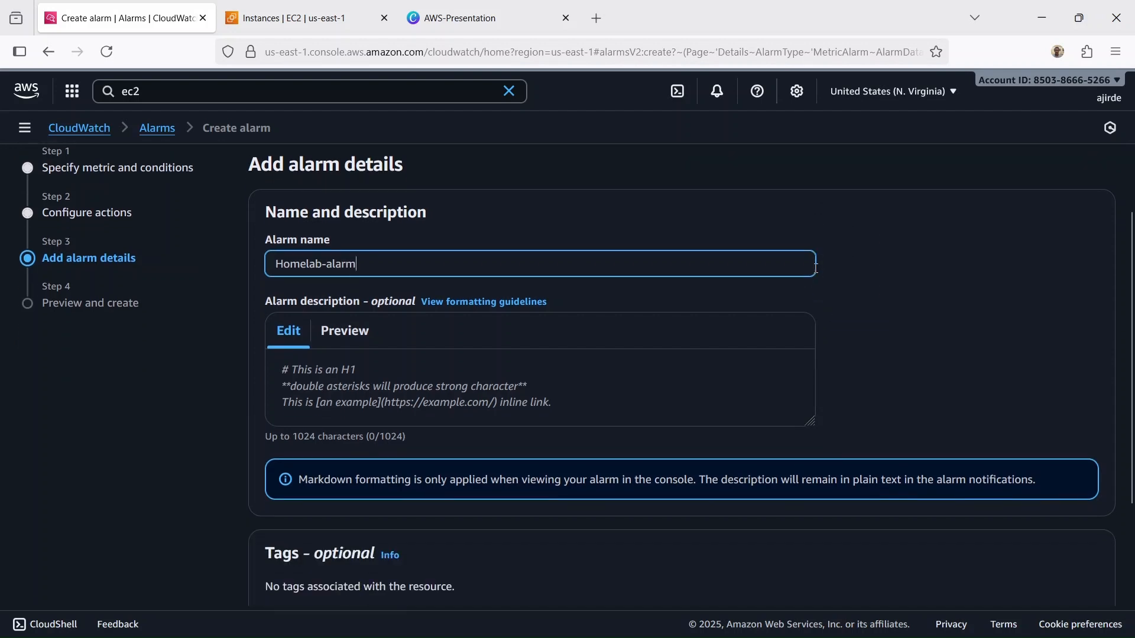
scroll(816, 268, down, 1)
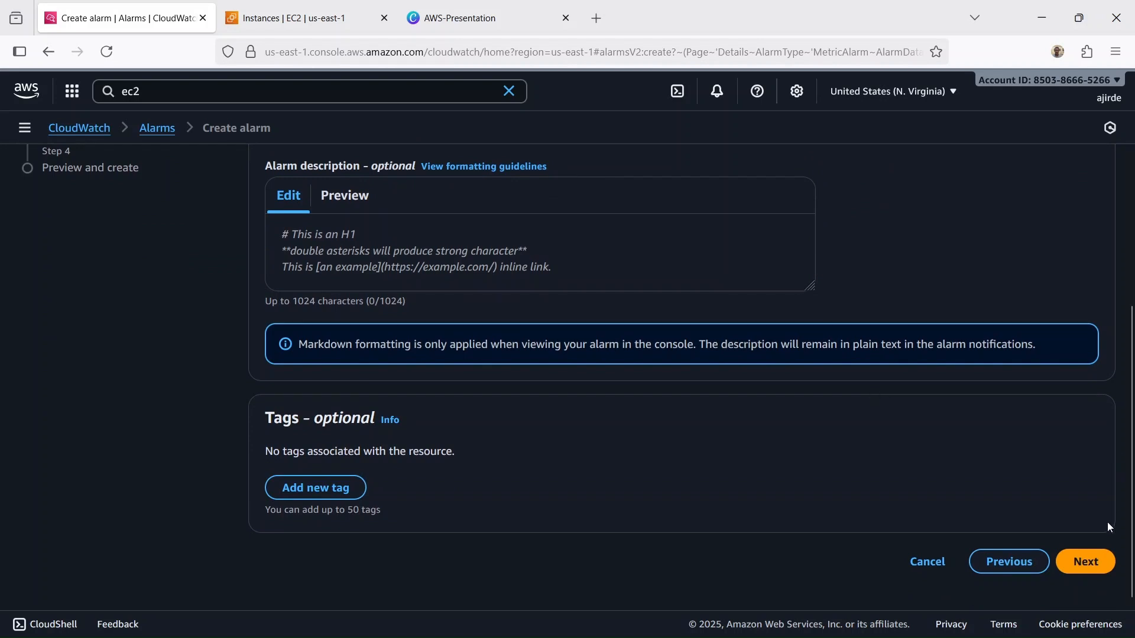
click(1093, 569)
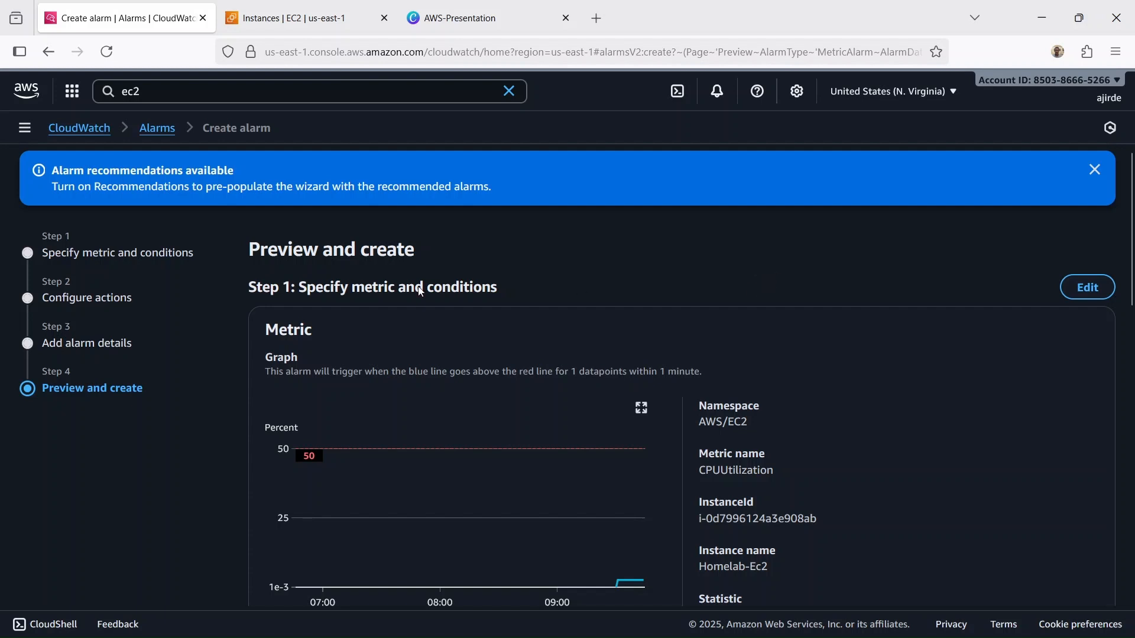
Step: Review the alarm's metric, condition, EC2 action and name in the preview, and create the alarm
scroll(748, 264, down, 3)
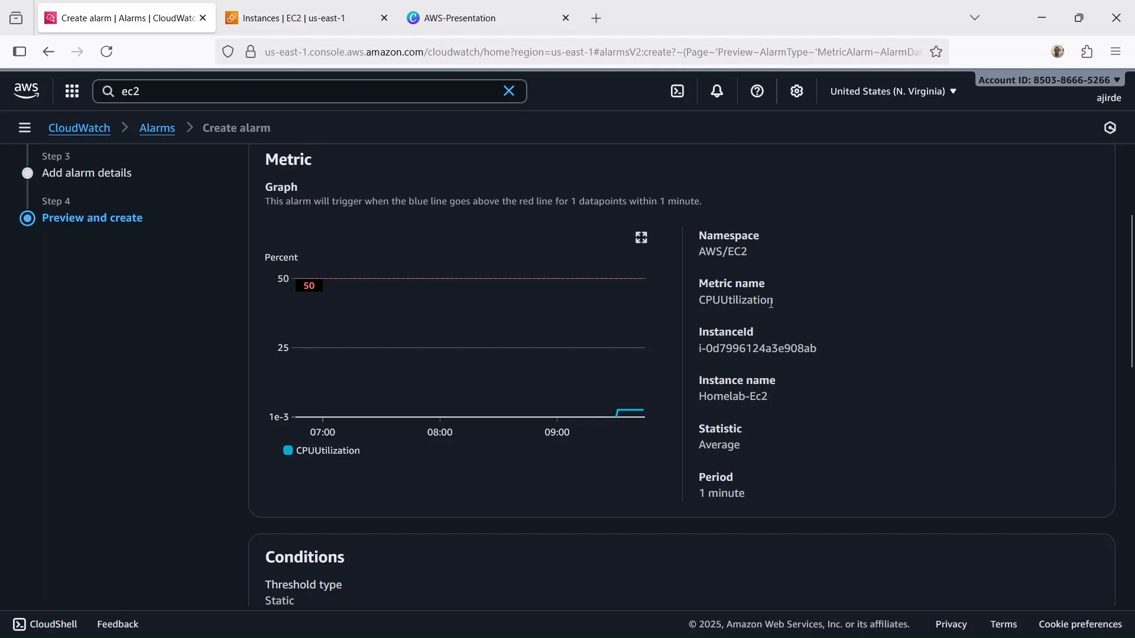
scroll(831, 332, down, 2)
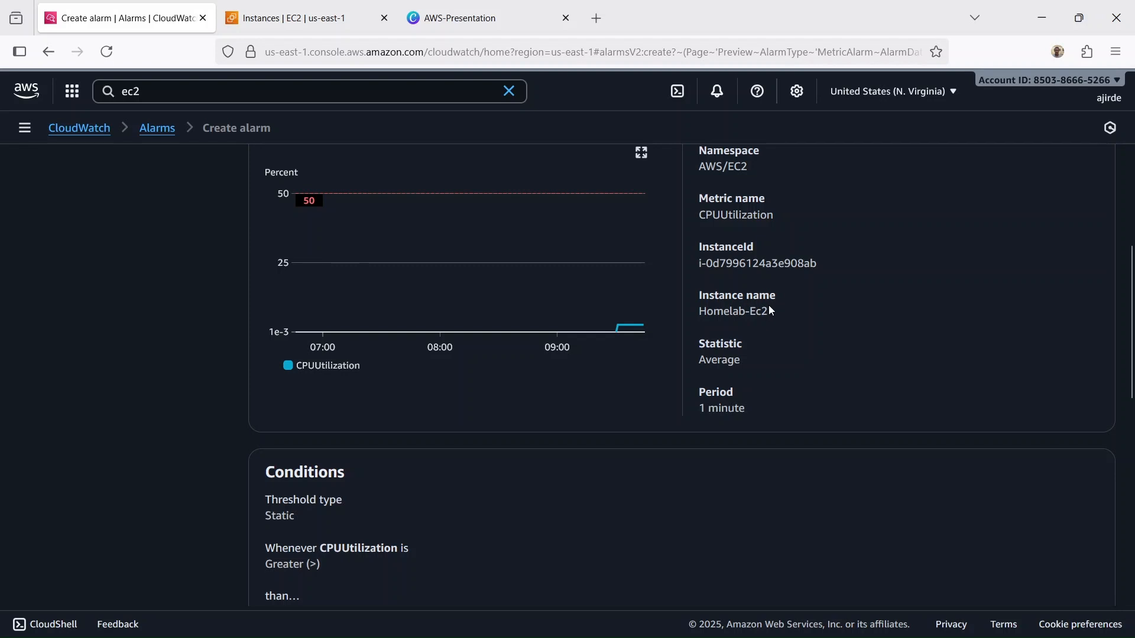
scroll(771, 310, down, 2)
scroll(760, 272, down, 2)
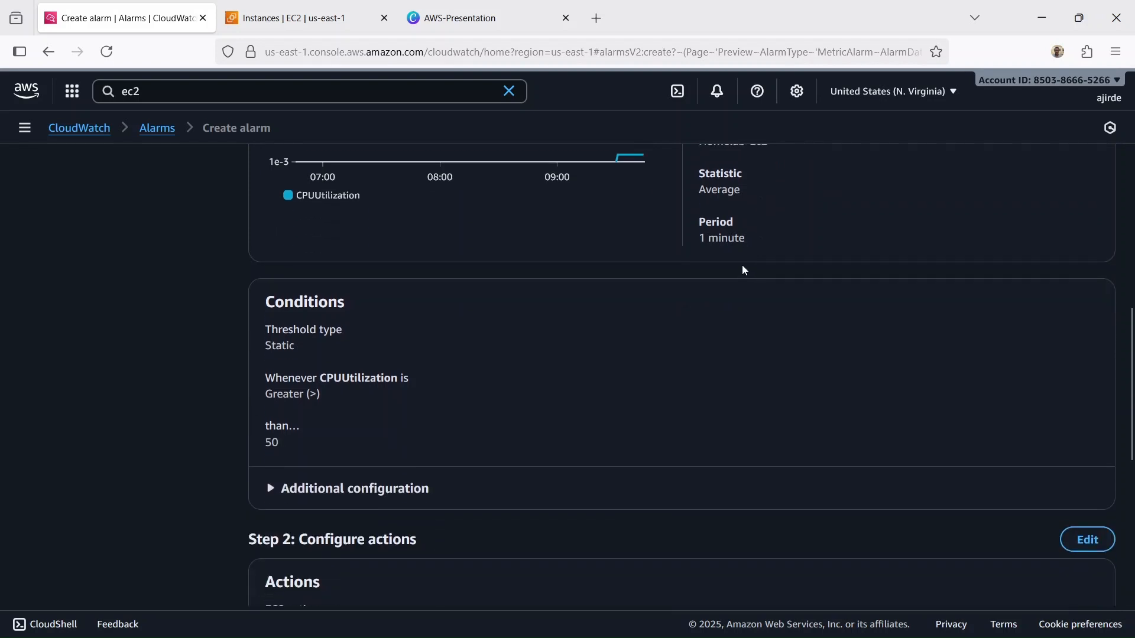
scroll(675, 294, down, 2)
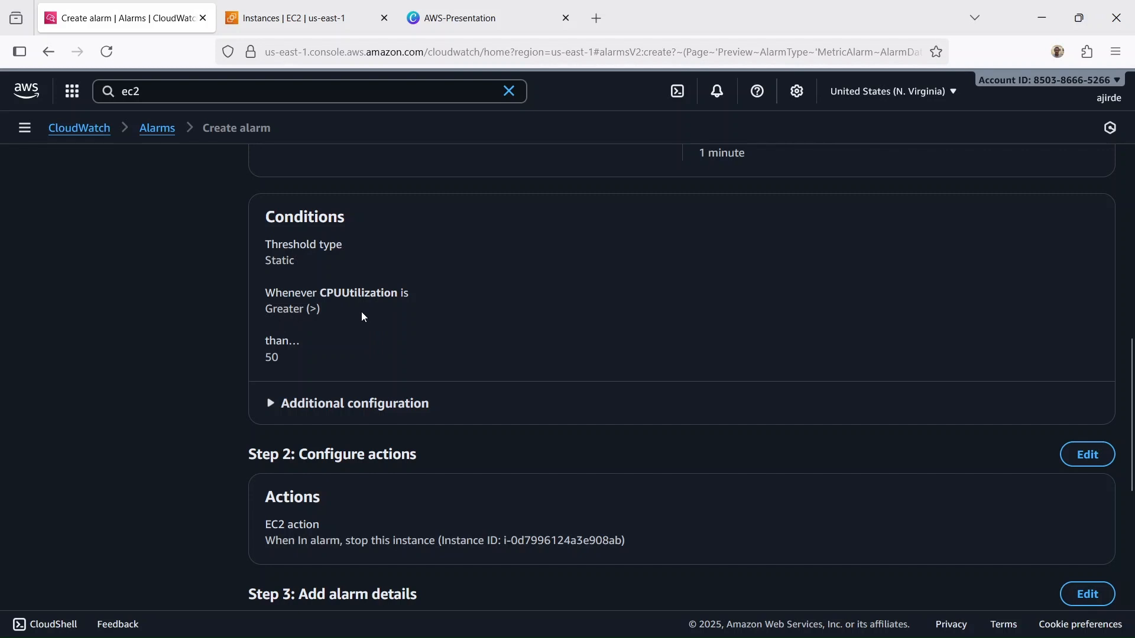
scroll(371, 315, down, 6)
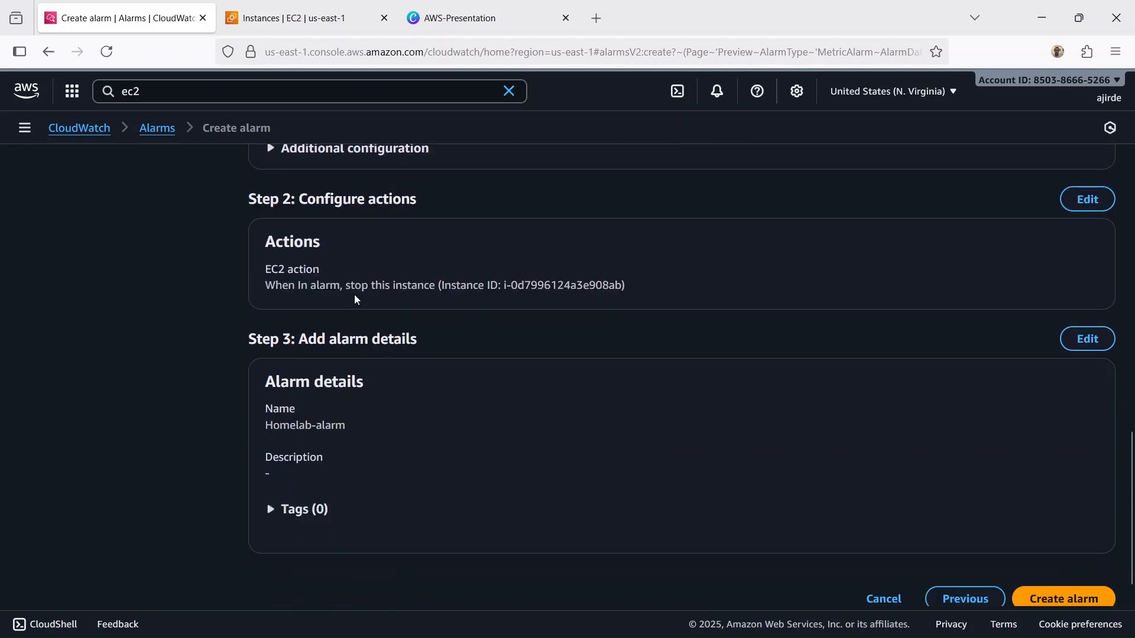
scroll(359, 296, down, 1)
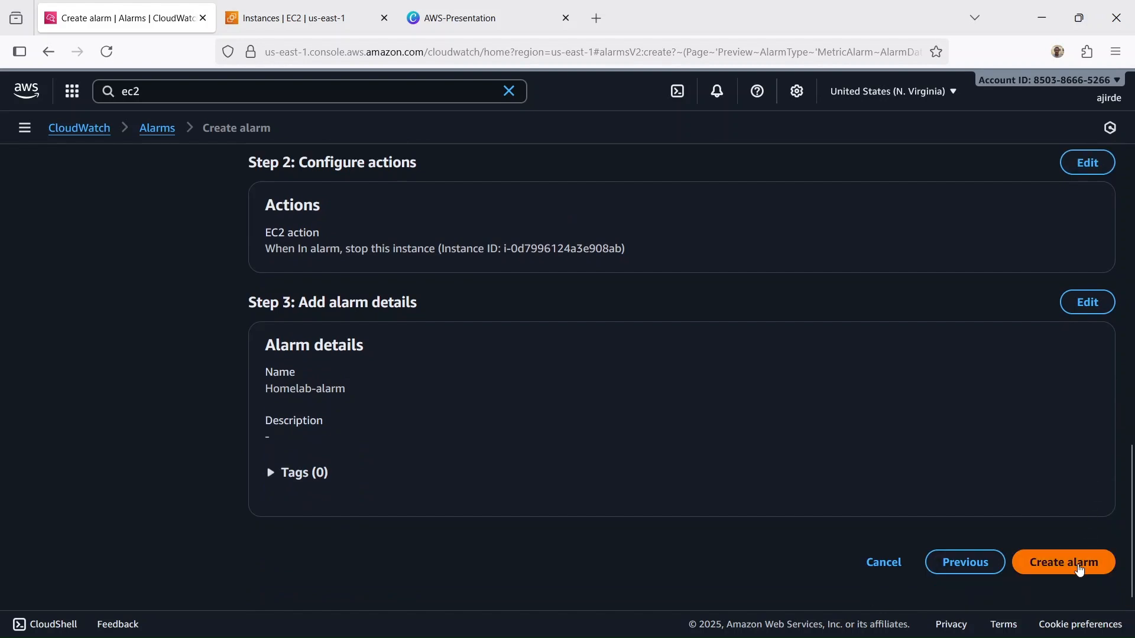
click(1078, 566)
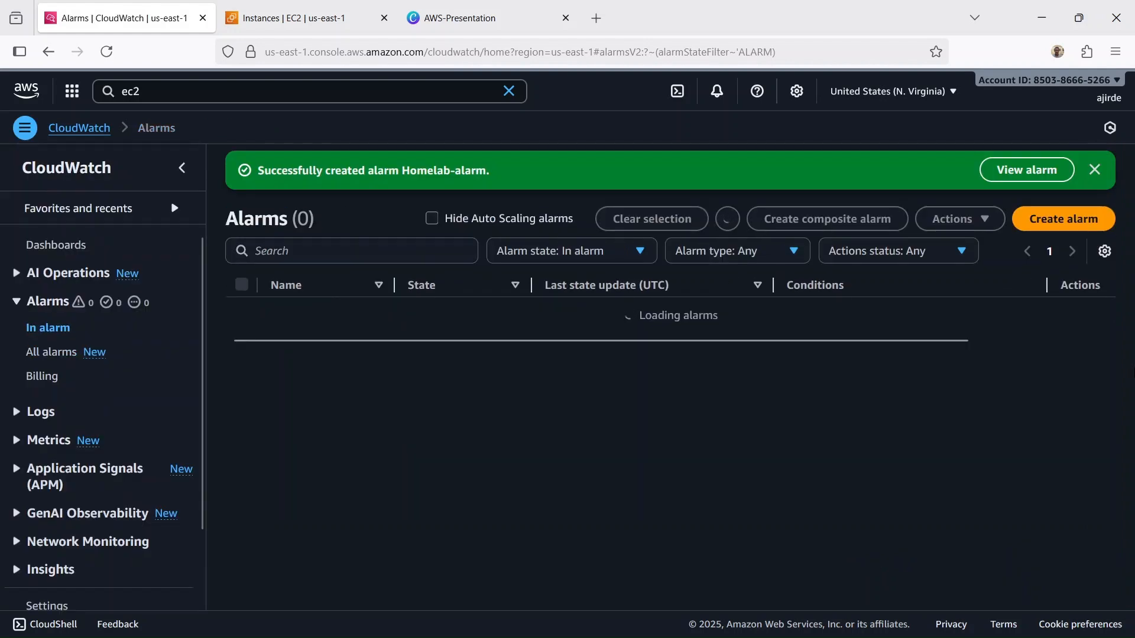
Step: Dismiss the creation notice, list alarms of any state and open the details of Homelab-alarm
click(1094, 170)
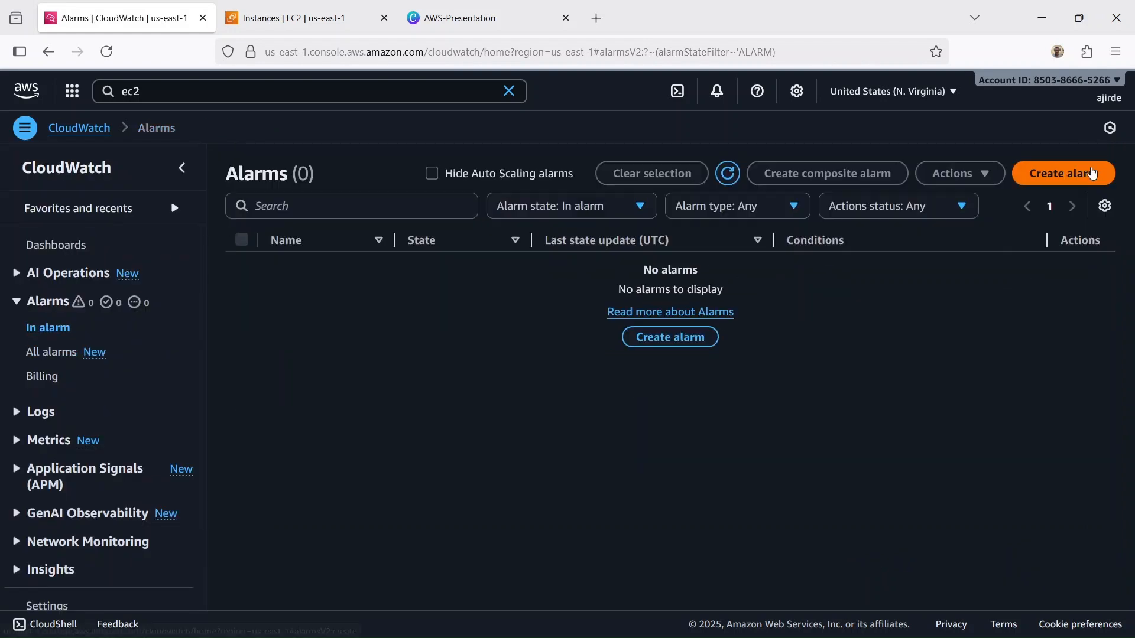
click(631, 206)
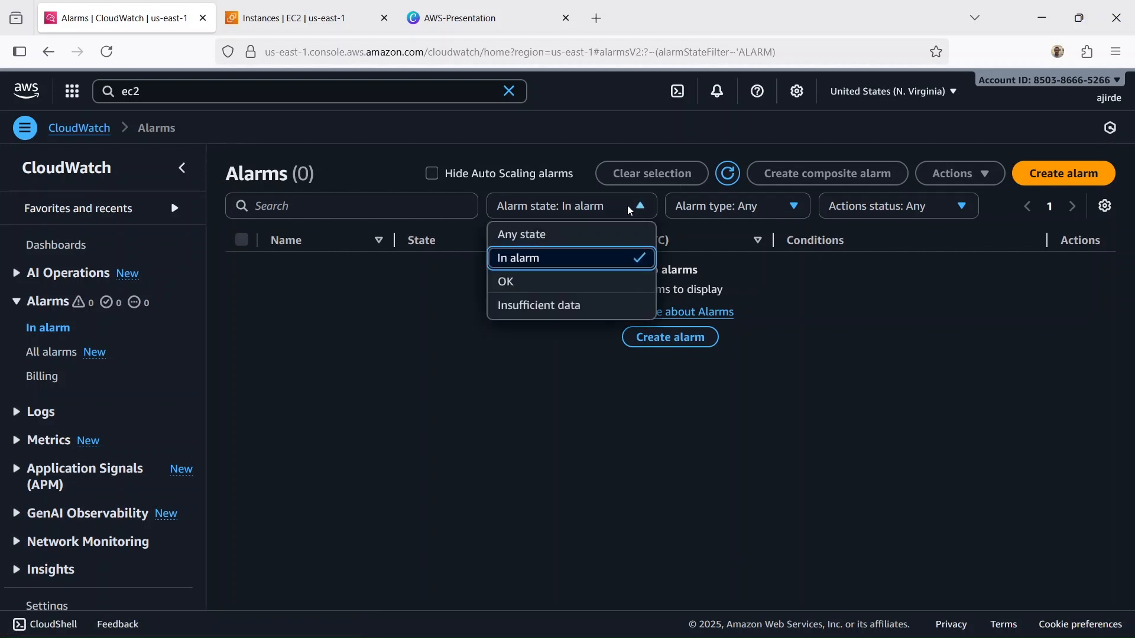
click(569, 234)
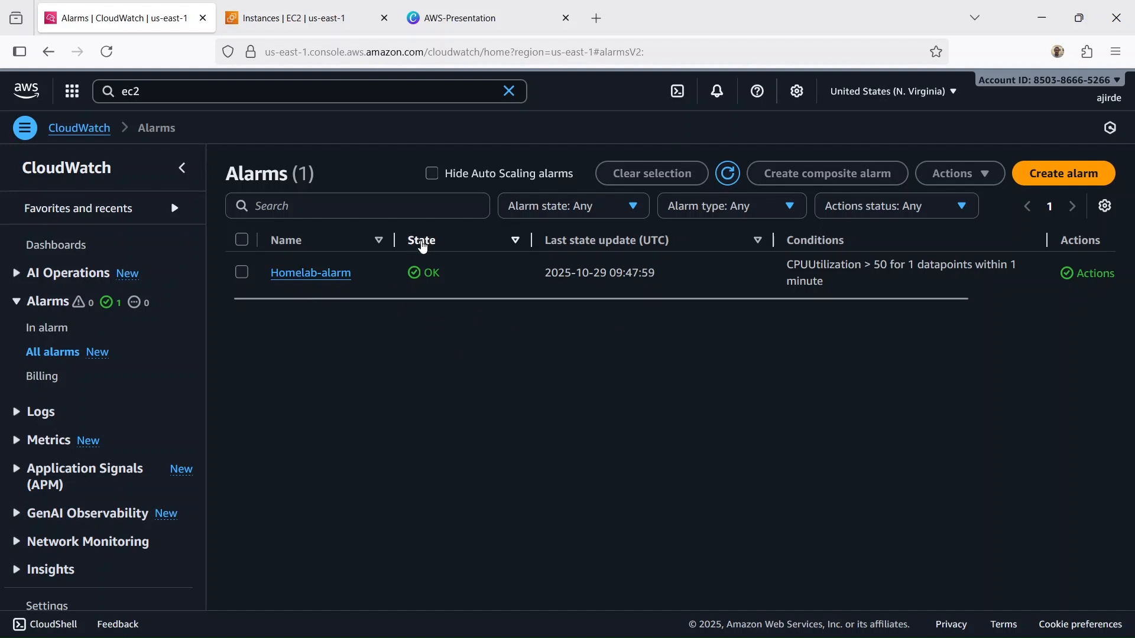
click(335, 272)
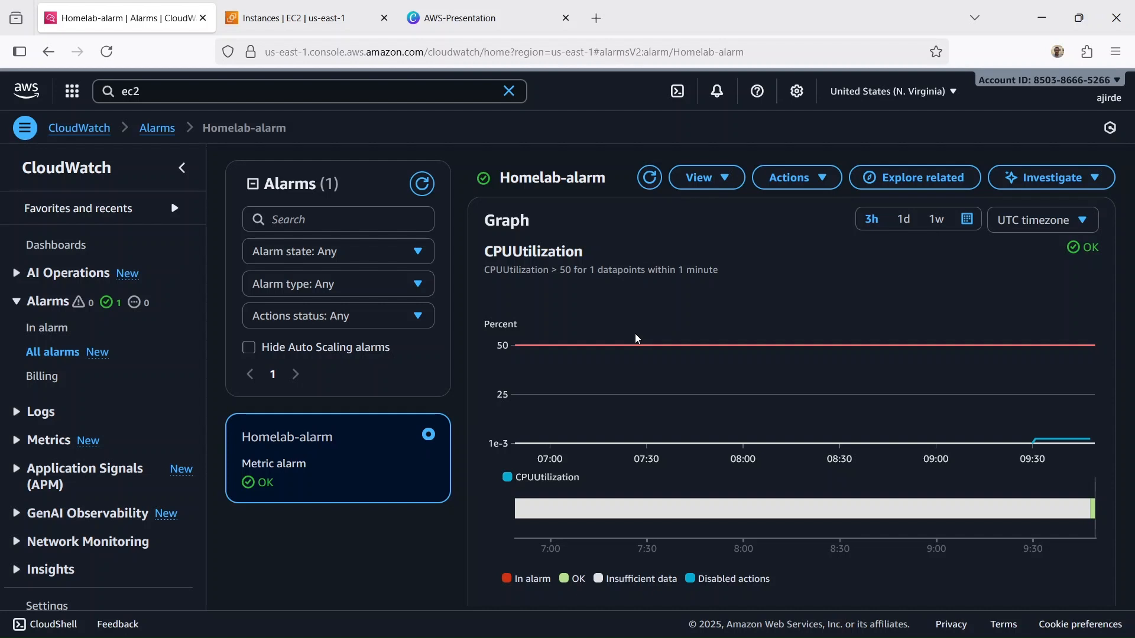
Step: Return to the EC2 instances list, refresh it and connect to Homelab-Ec2 with an EC2 Instance Connect terminal
click(254, 5)
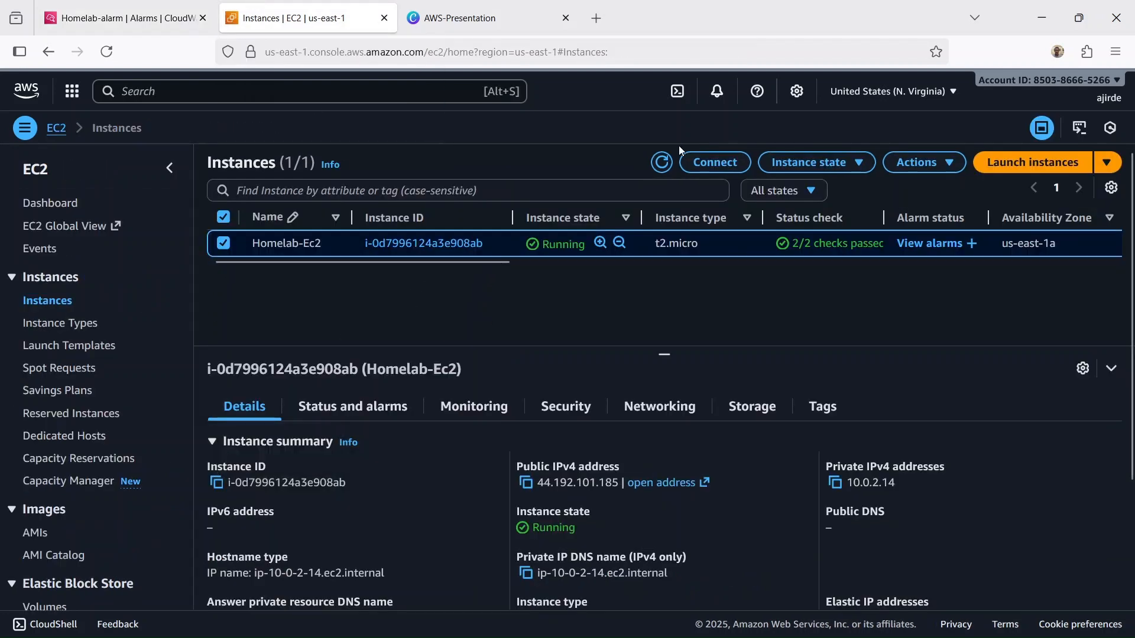
click(661, 162)
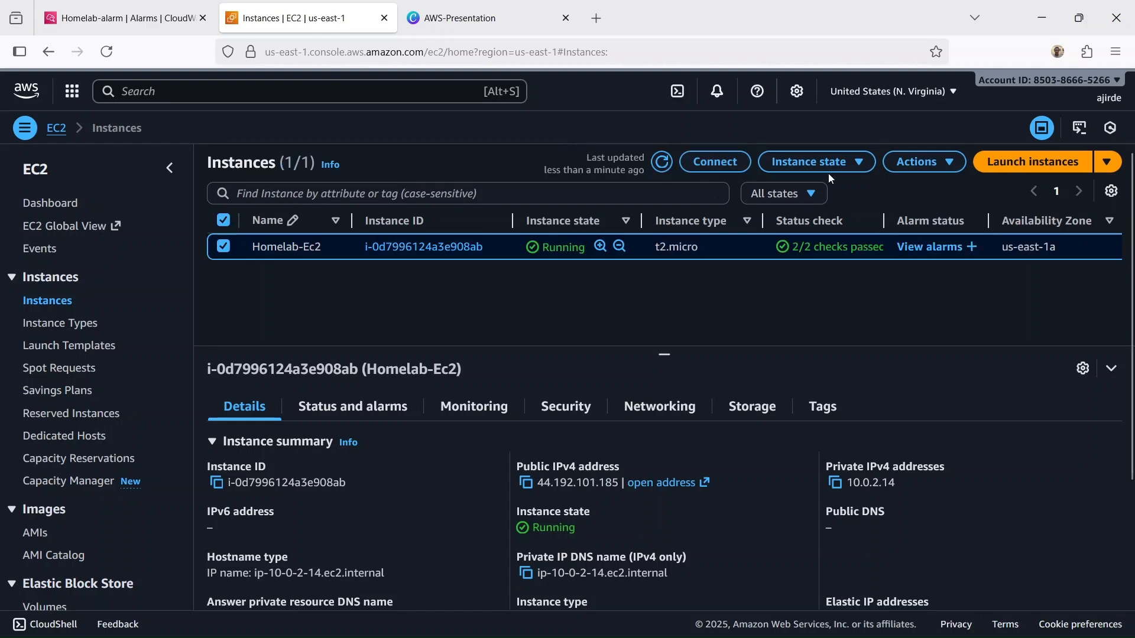
click(709, 161)
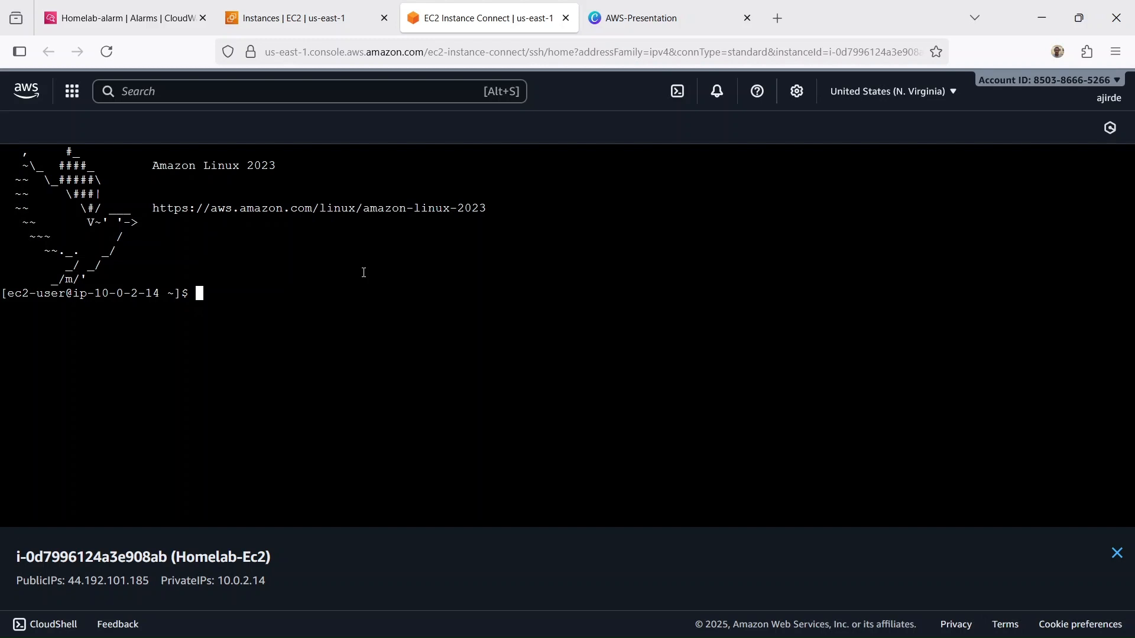
Step: Switch to the root user with sudo su and install the stress package with yum install stress -y
text(sudo su)
key(Return)
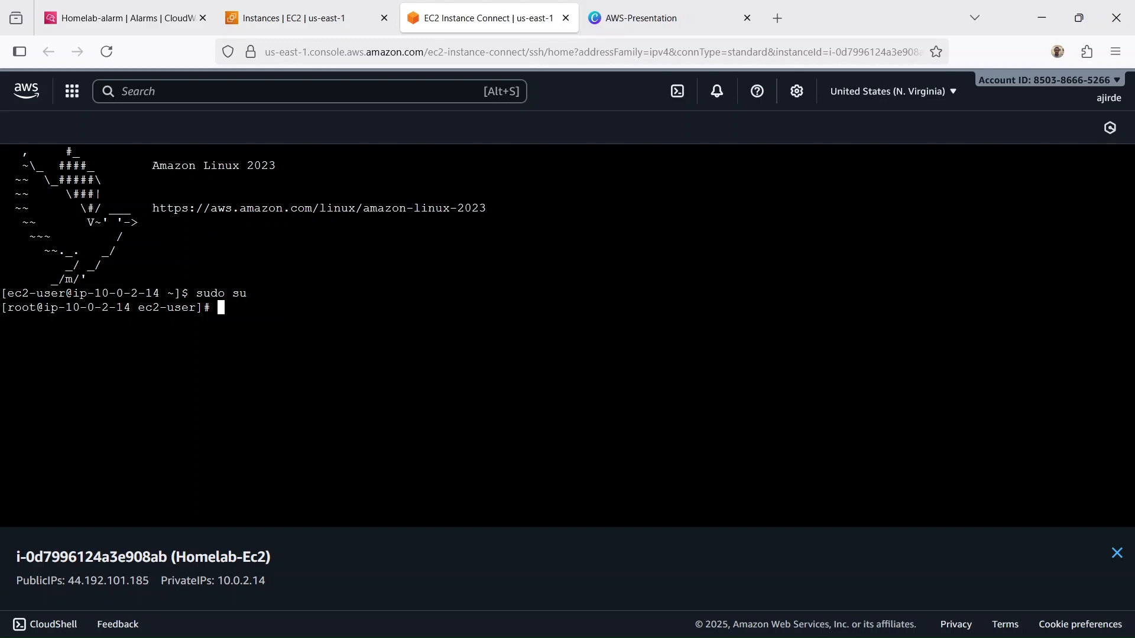
text(yum install stre)
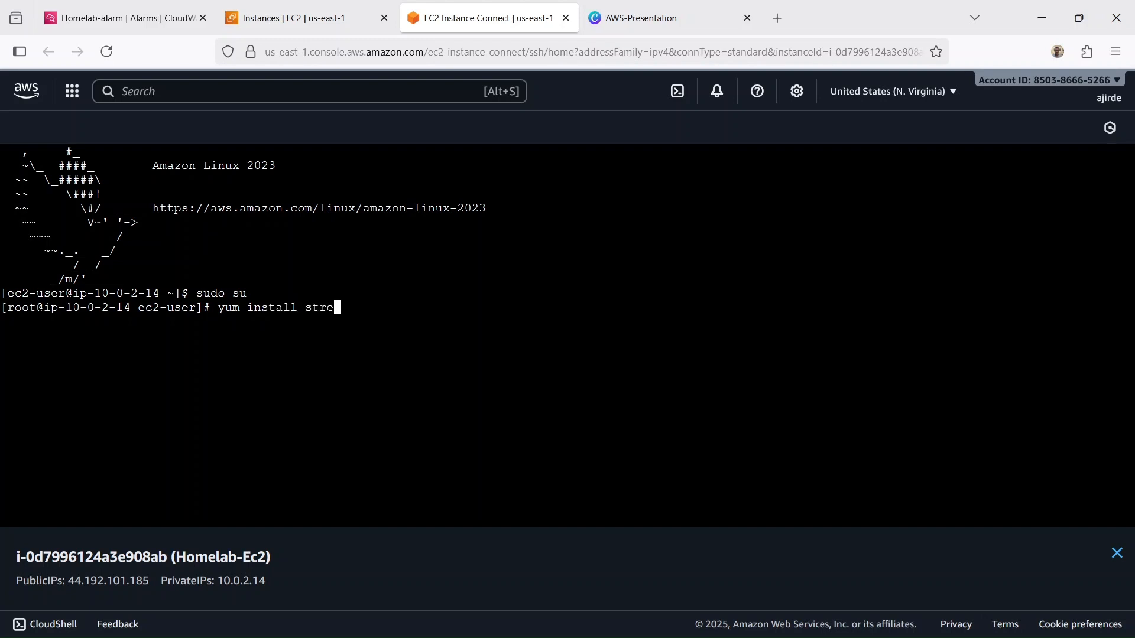
text(ss -y)
key(Return)
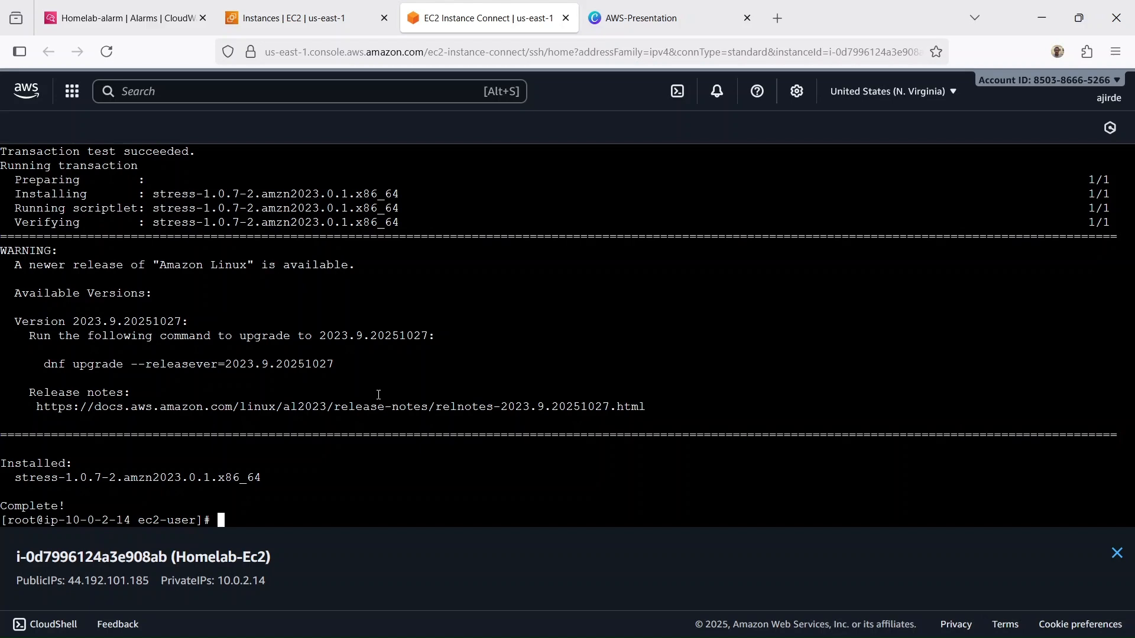
Step: Hide the instance information below the terminal and add several blank prompt lines after the installation output
click(1117, 553)
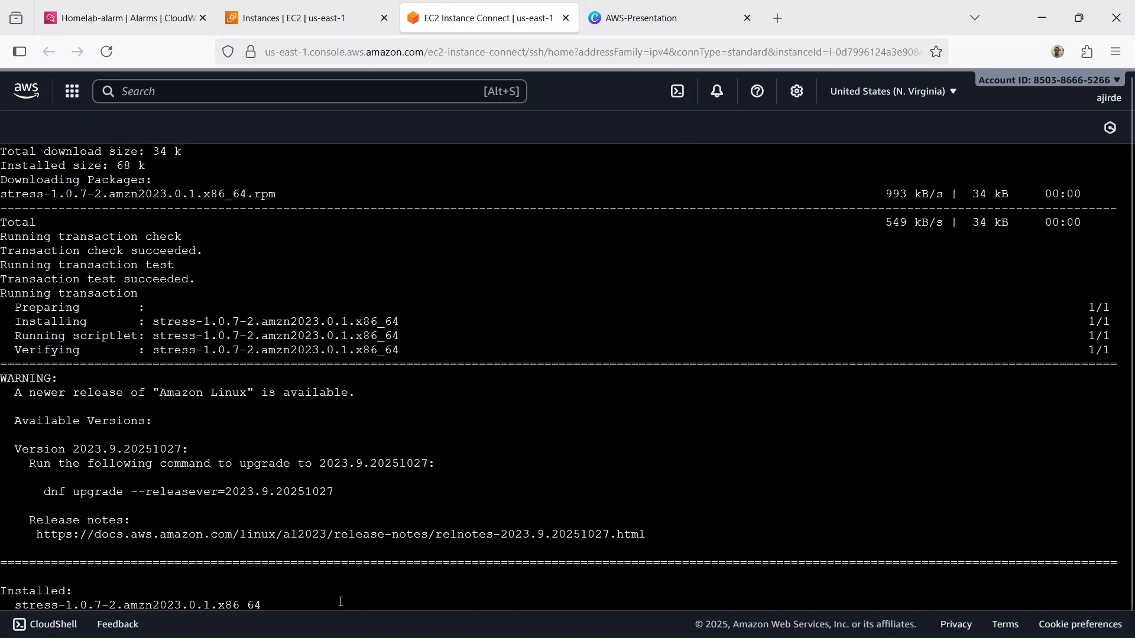
key(Return)
key(Return)
key(Return)
key(Return)
key(Return)
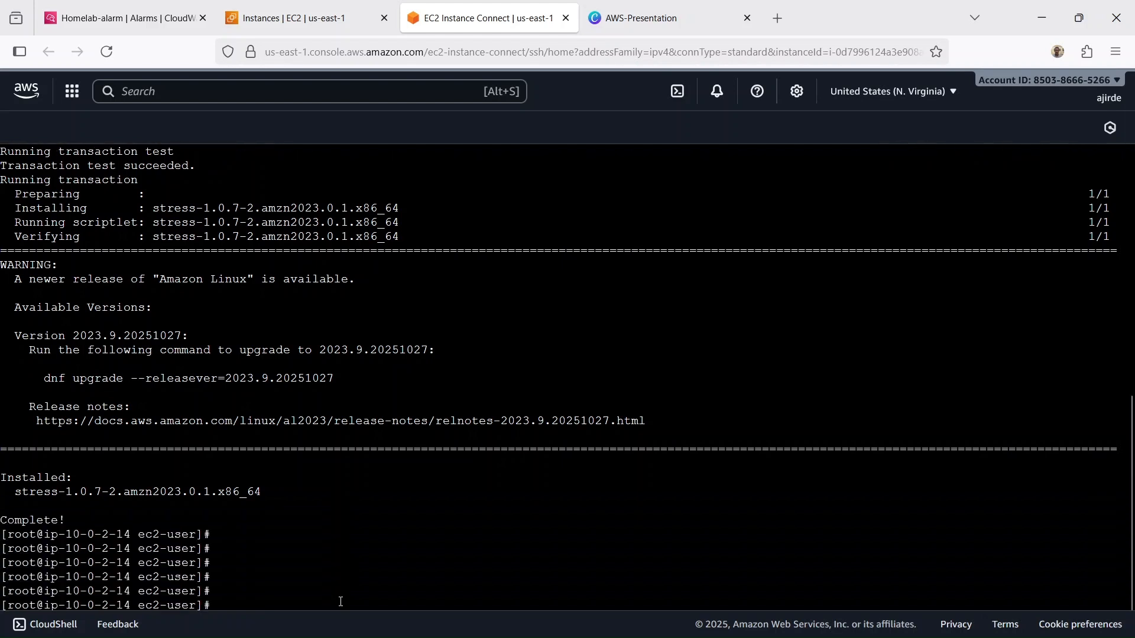
key(Return)
key(Return)
key(Return)
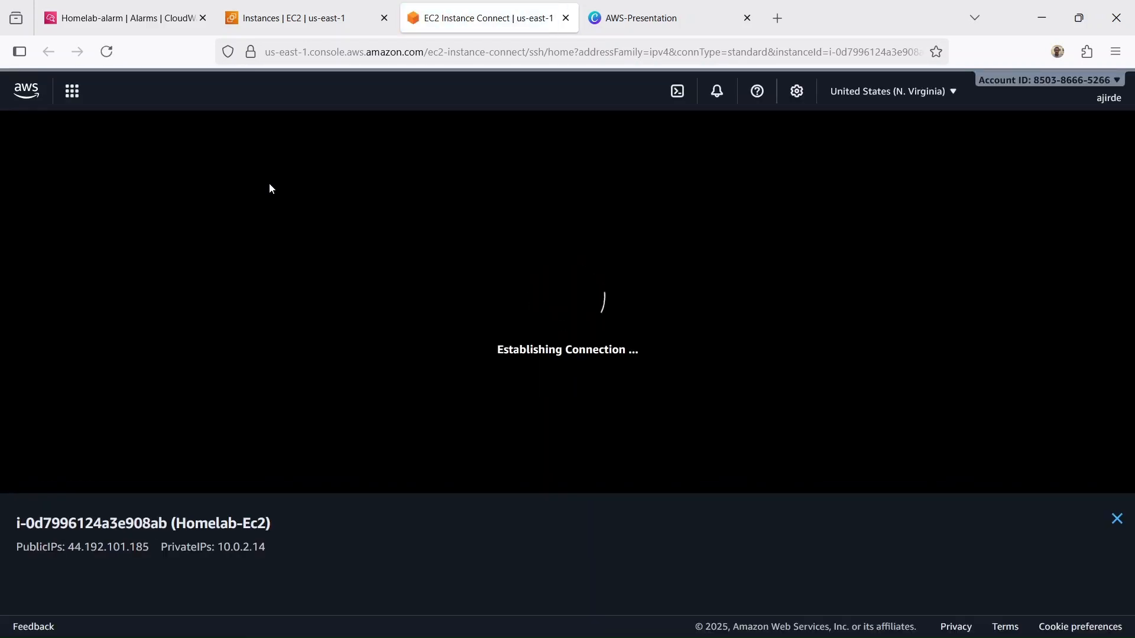
Step: Check the Homelab-alarm graph and the EC2 instances list, and return to the Homelab-Ec2 terminal
click(153, 11)
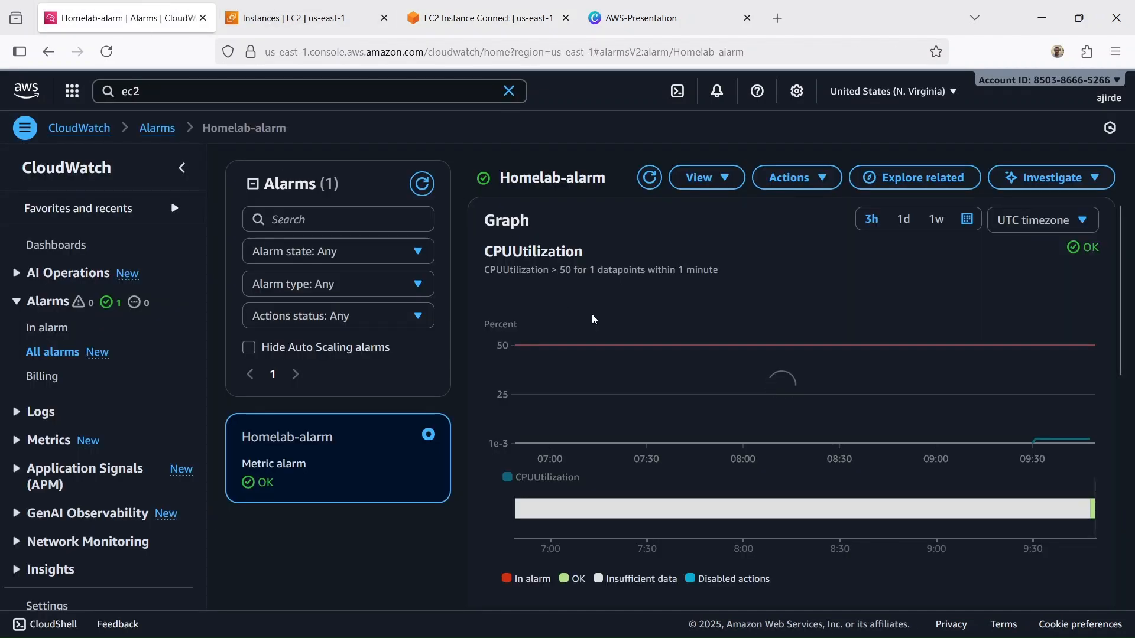
click(368, 23)
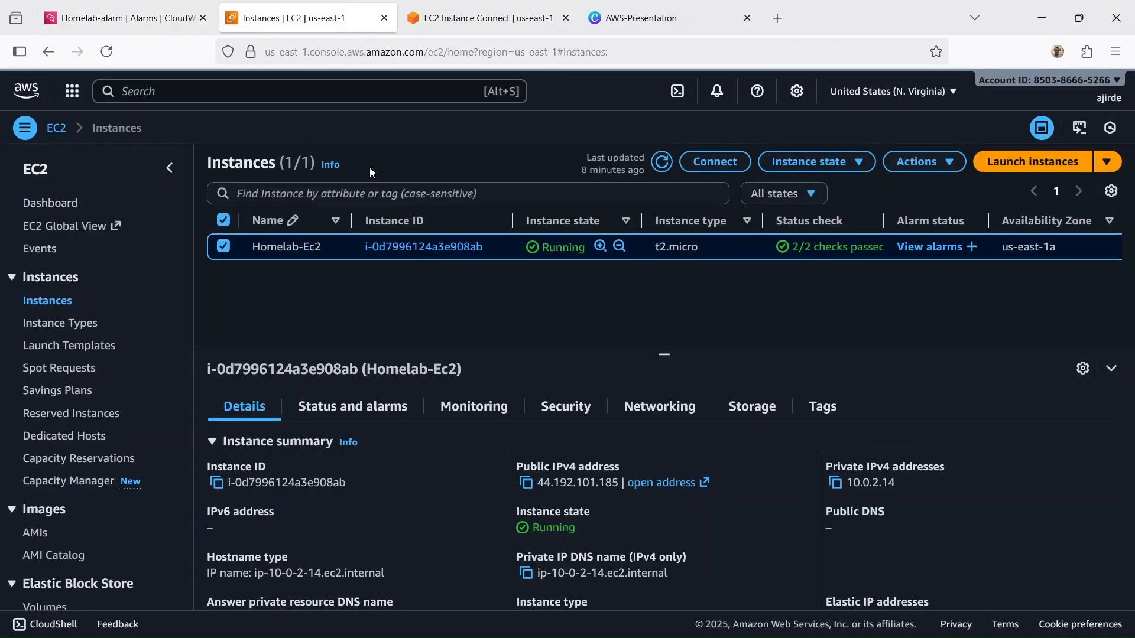
click(483, 18)
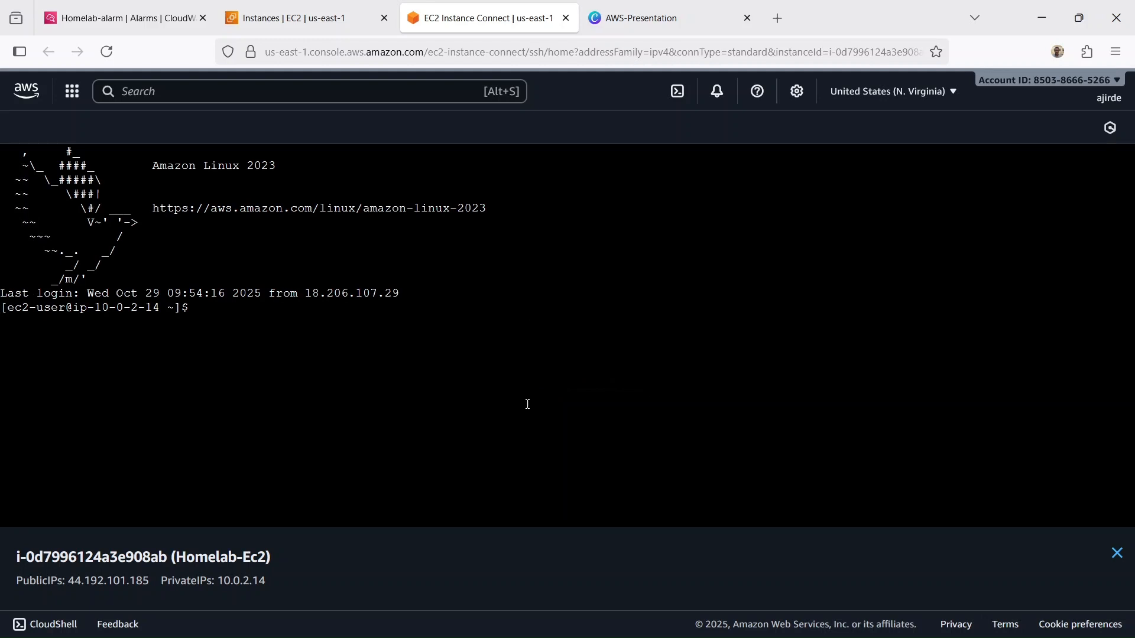
Step: Switch to root with sudo su in the new terminal session and start the CPU load with stress -c 90
text(str)
key(BackSpace)
key(BackSpace)
key(BackSpace)
text(sudo su)
key(Return)
text(str)
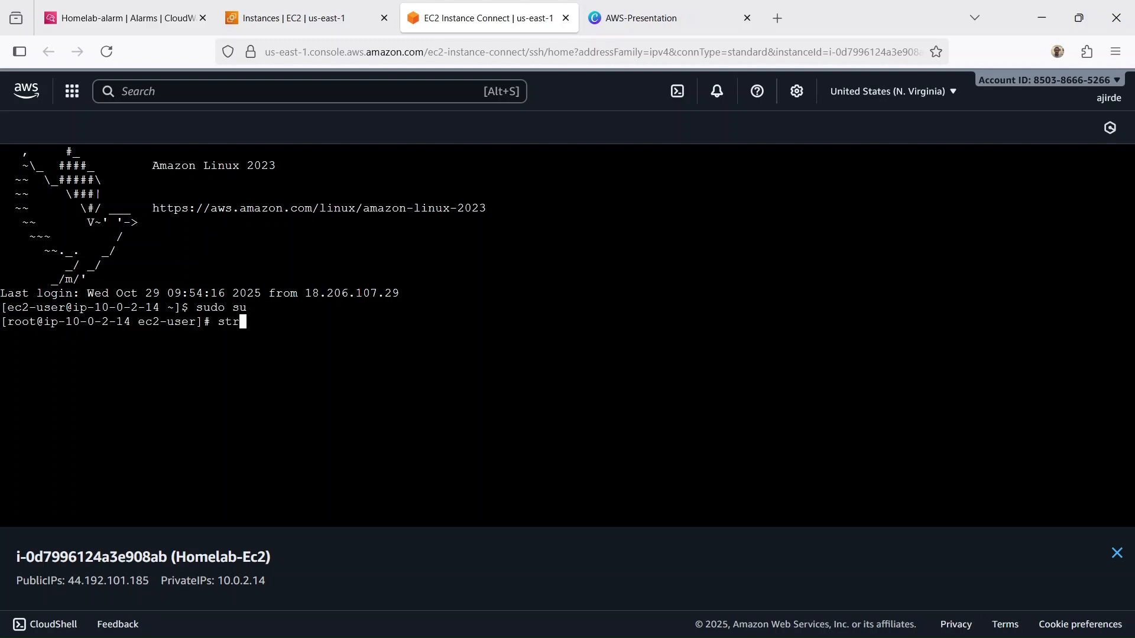
text(ess -c 90)
key(Return)
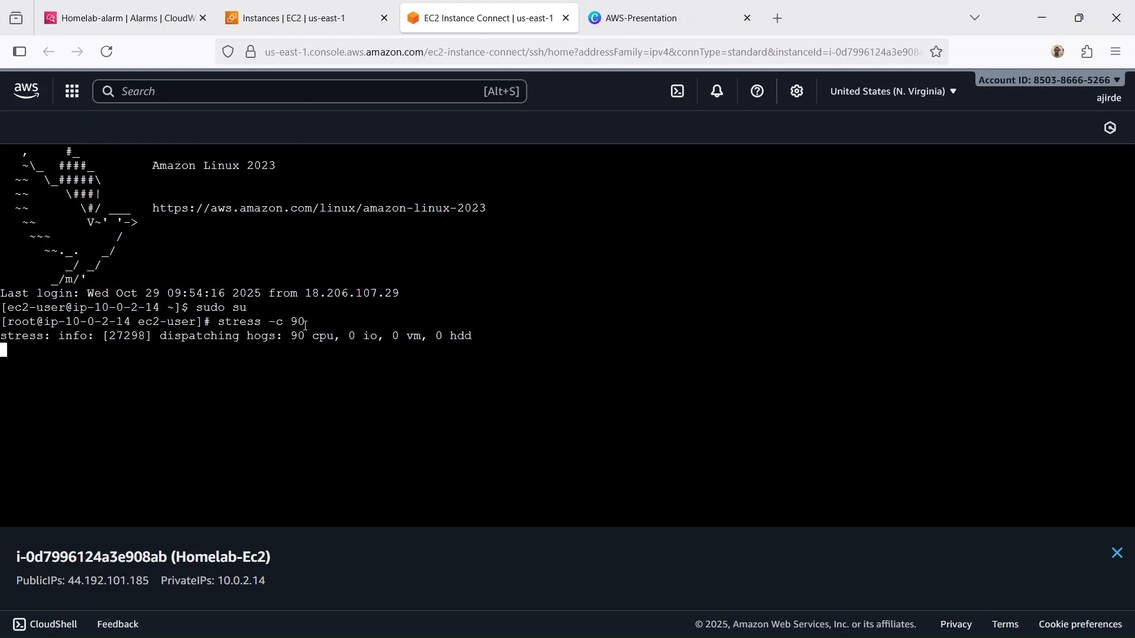
Step: Check the instances list and repeatedly refresh Homelab-alarm to examine its CPUUtilization graph and alarm state
click(312, 13)
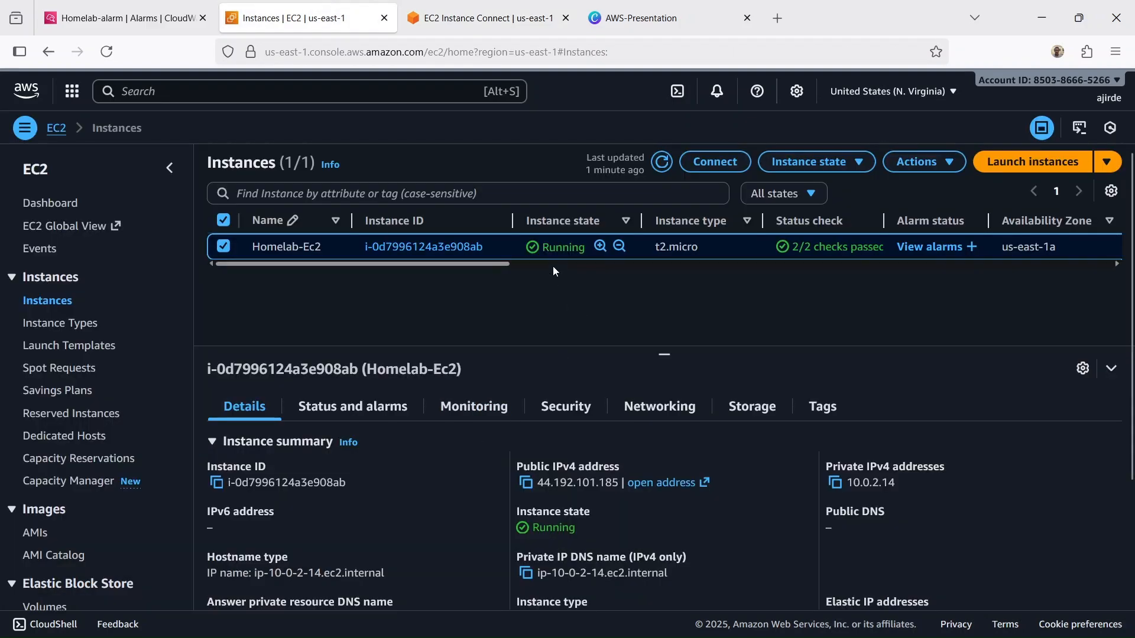
click(122, 13)
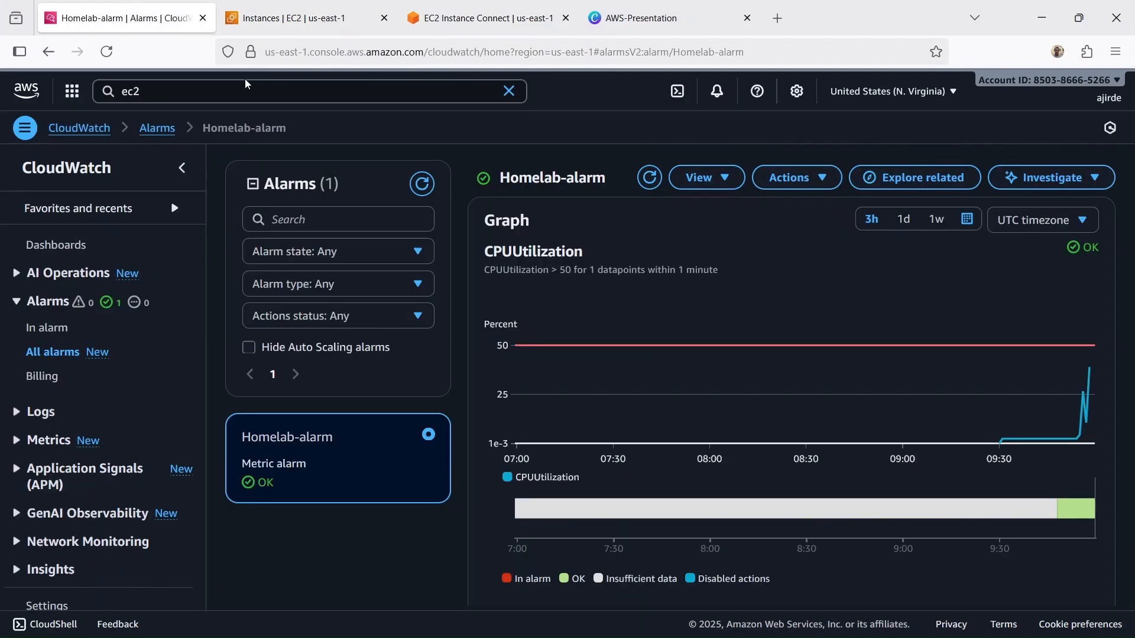
click(648, 179)
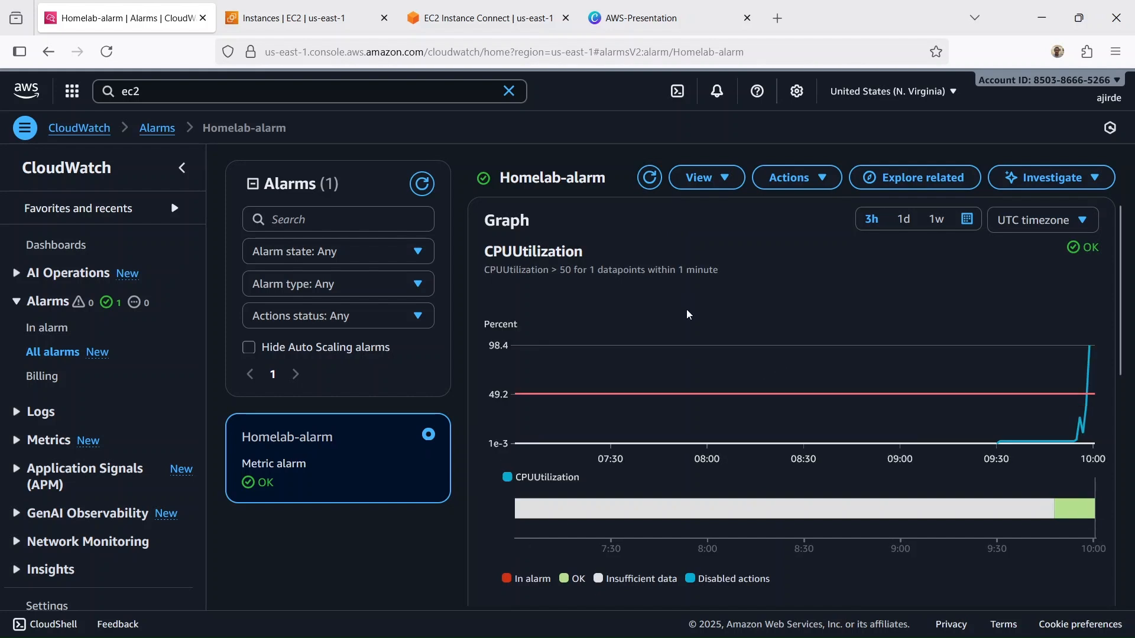
click(646, 178)
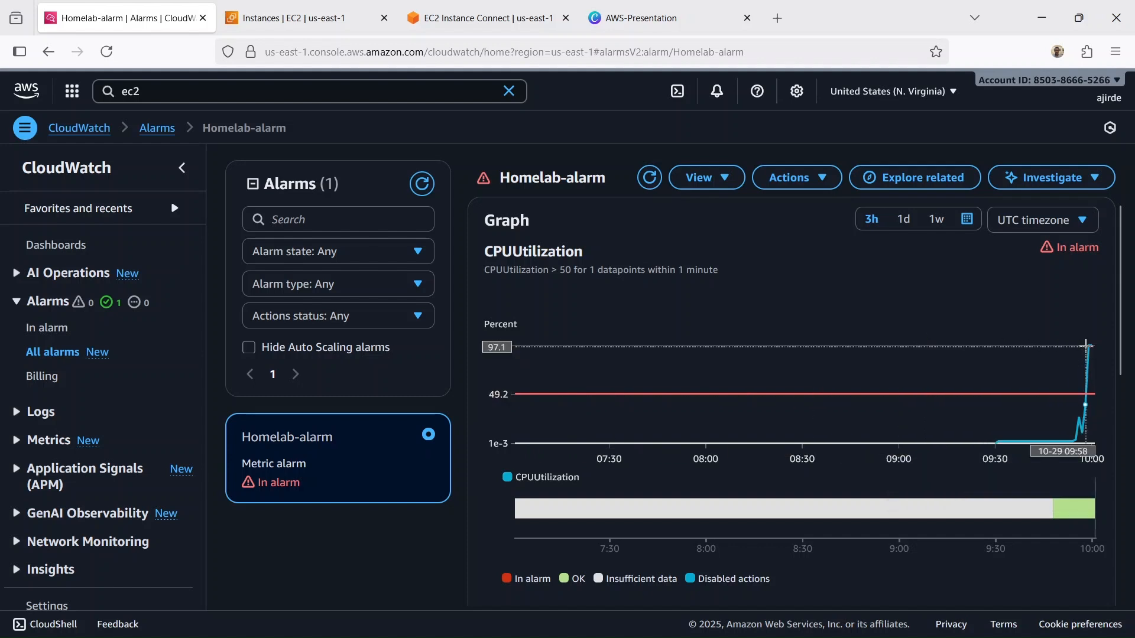
mouse_move(1090, 351)
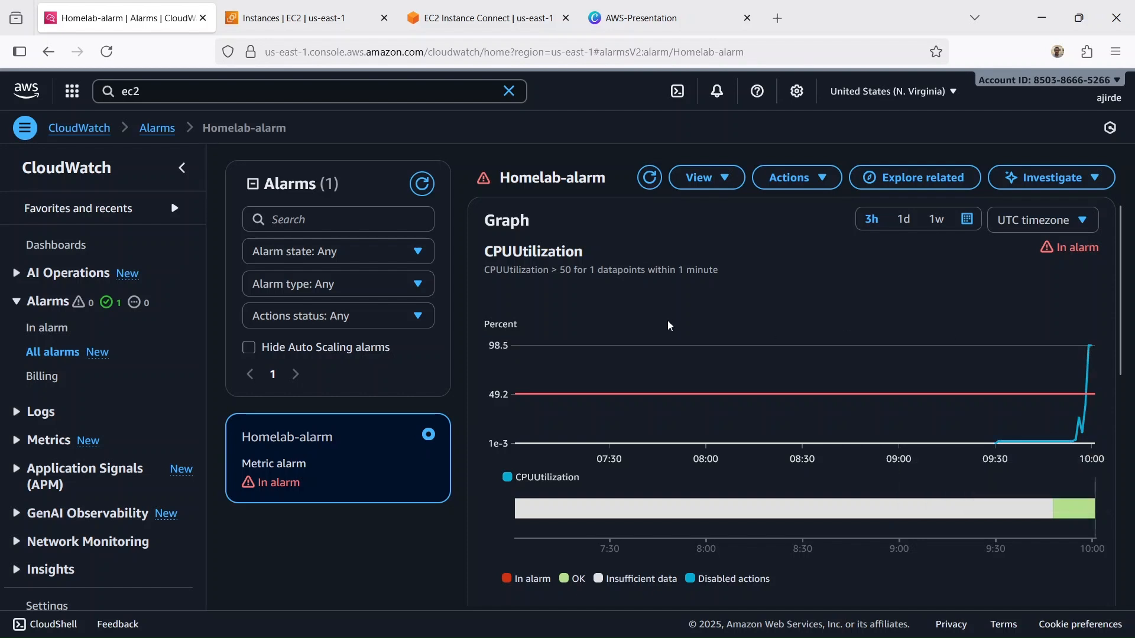
click(656, 180)
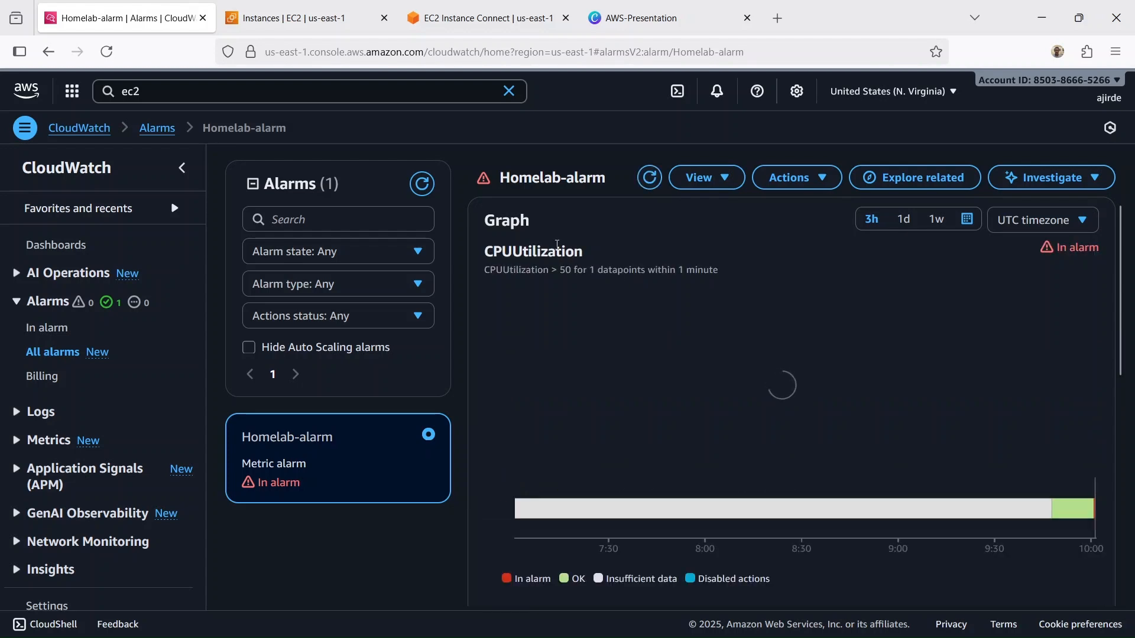
Step: Deselect Homelab-Ec2 in the EC2 instances list, refresh its state and widen the Alarm status column
click(278, 18)
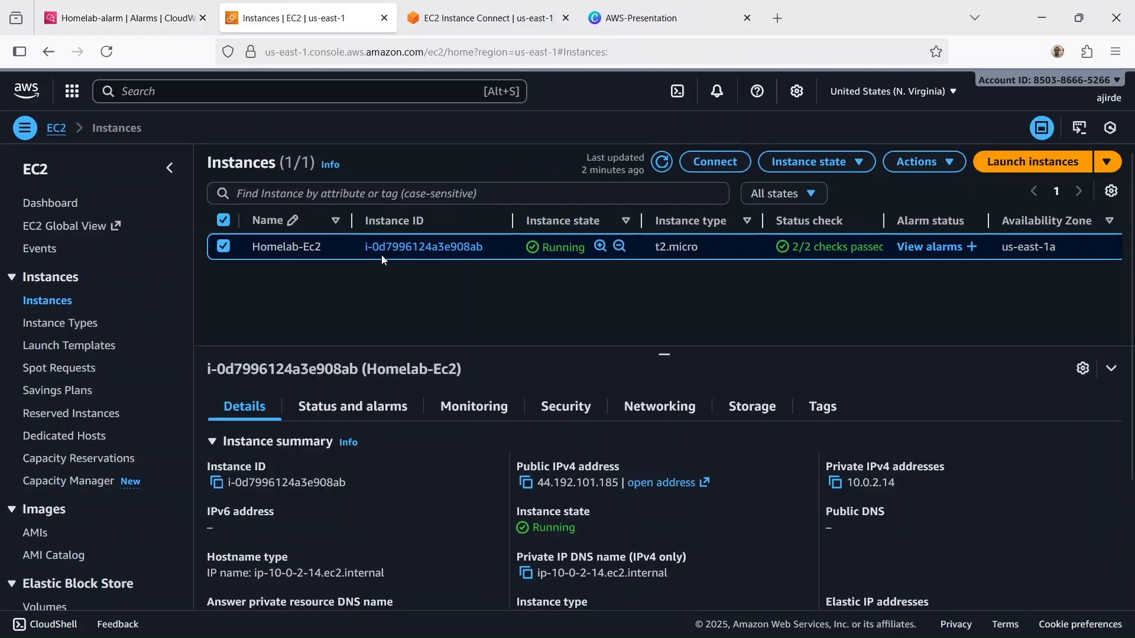
click(224, 248)
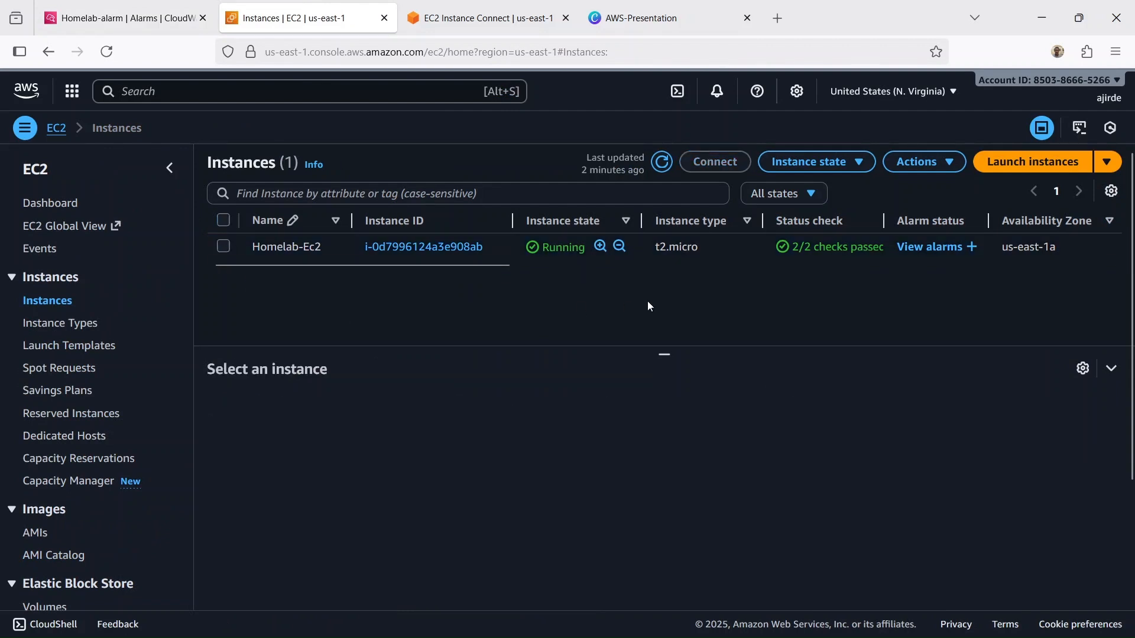
click(662, 162)
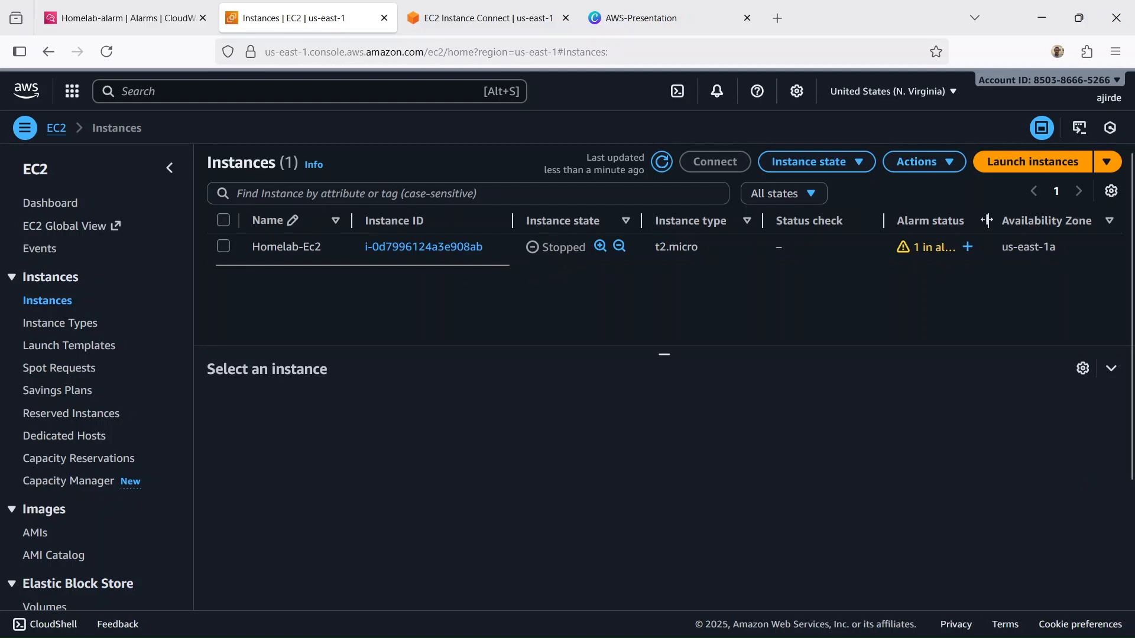
drag(988, 220, 1037, 220)
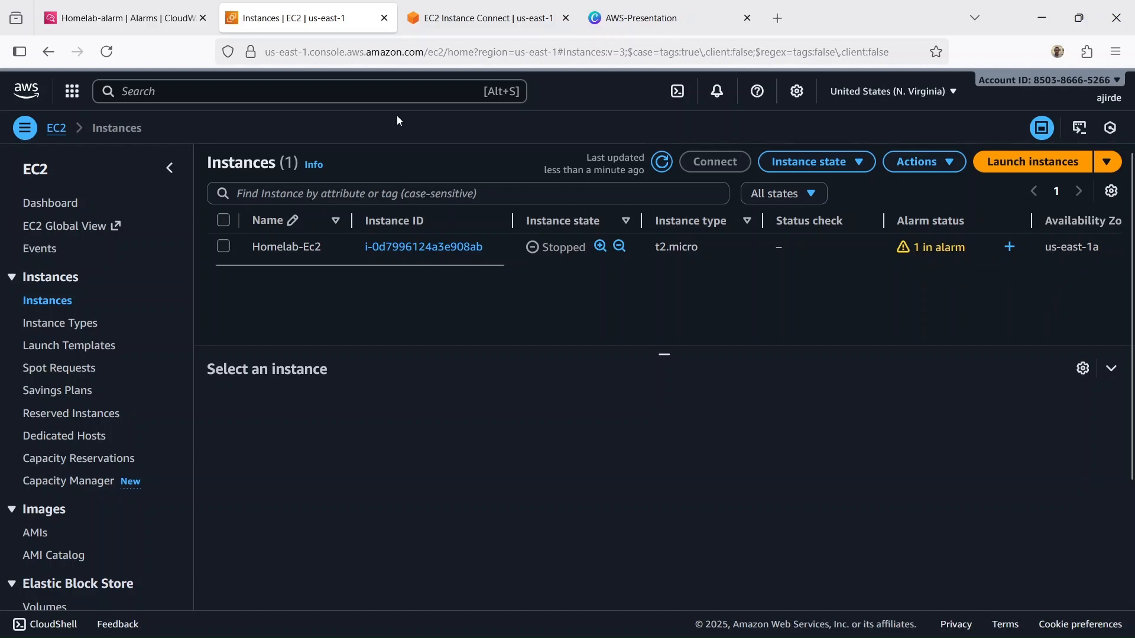
Step: Check the terminal output of the Homelab-Ec2 session and close the EC2 Instance Connect page
click(482, 17)
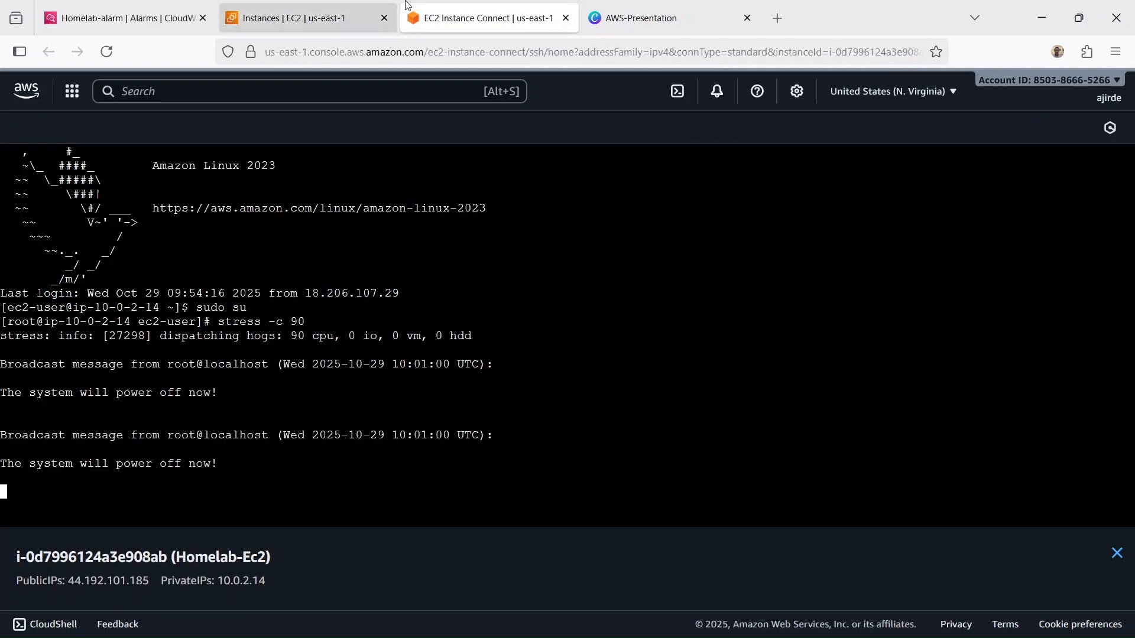
key(ctrl+w)
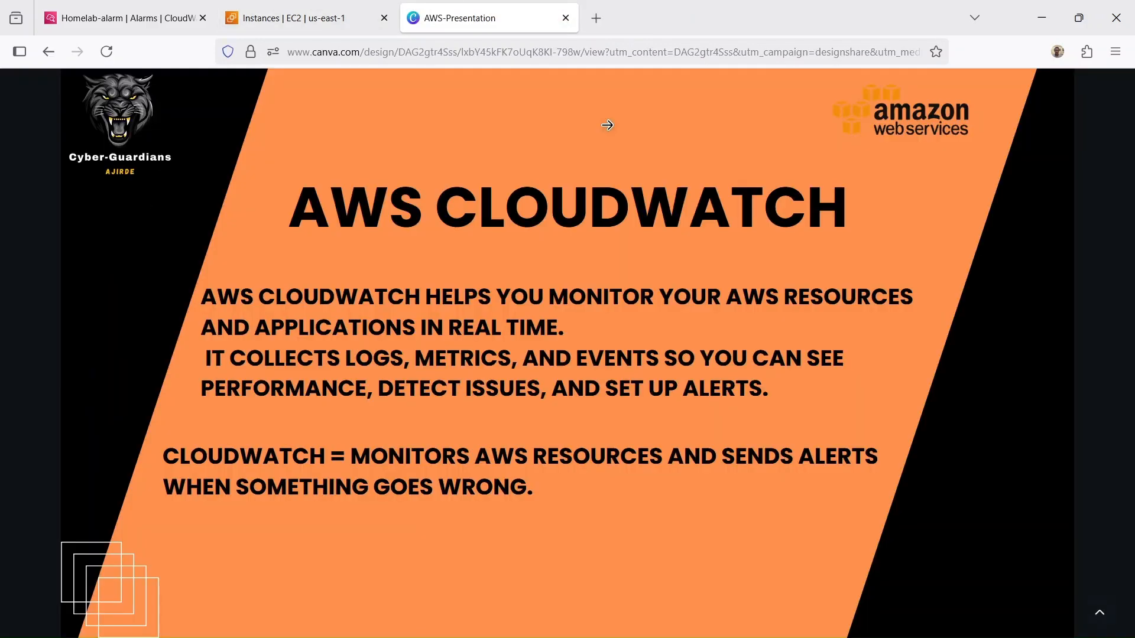